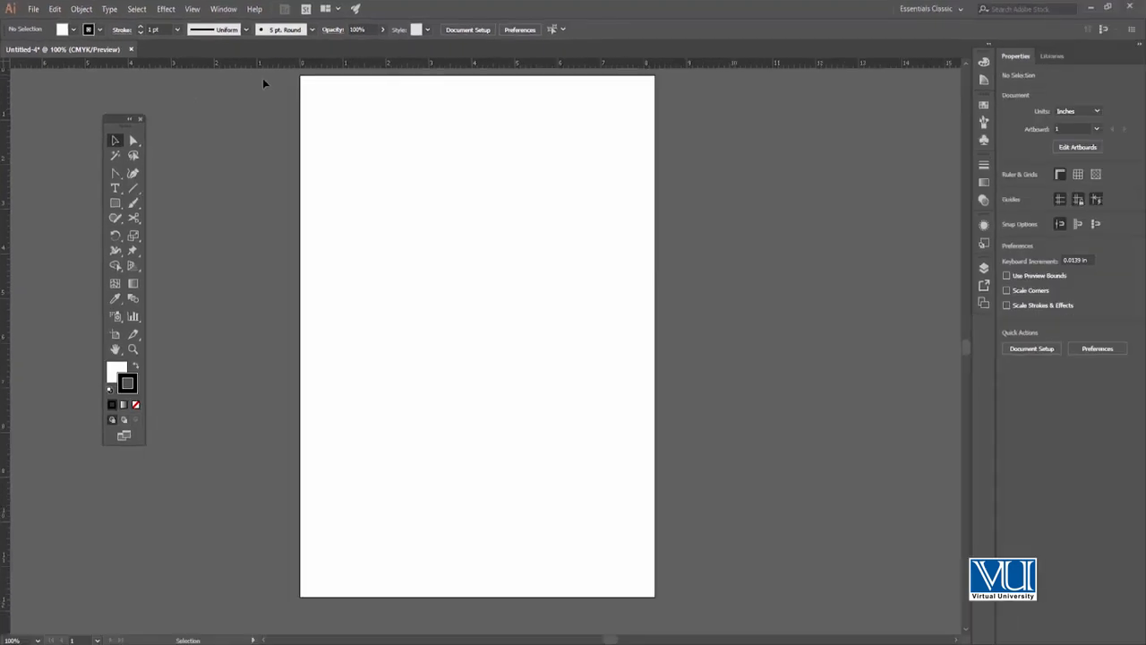
Place two vertical guides on the artboard, at about 1 in and 2 in from its left edge
key("z")
left_click(402, 259)
key("v")
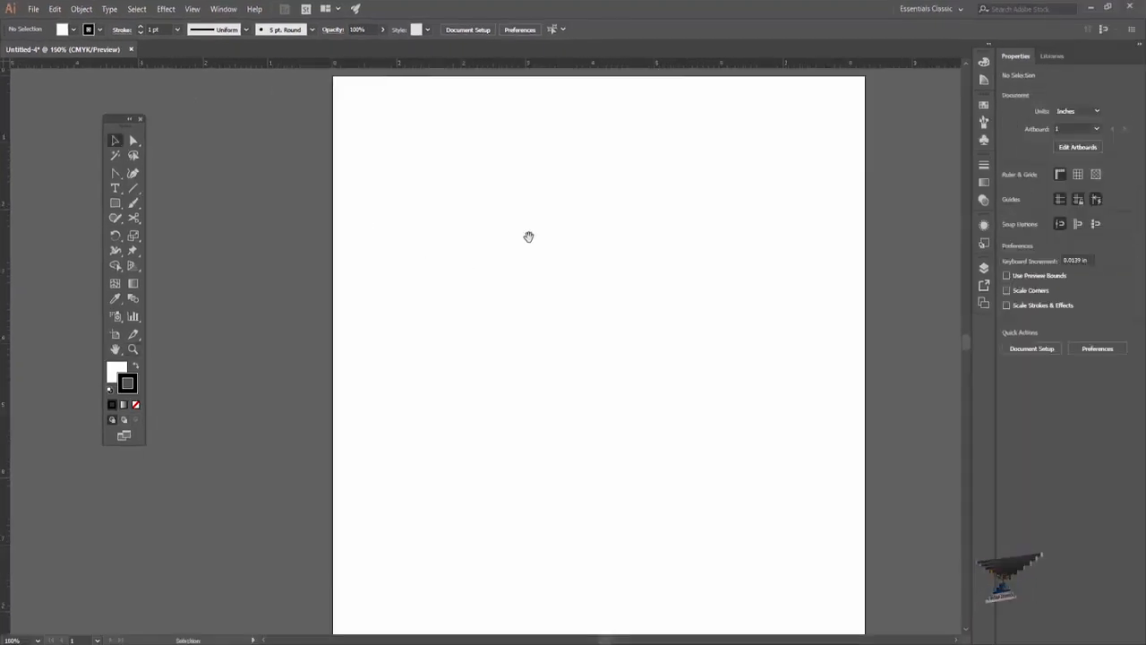
key("space")
left_click_drag(533, 243, 417, 218)
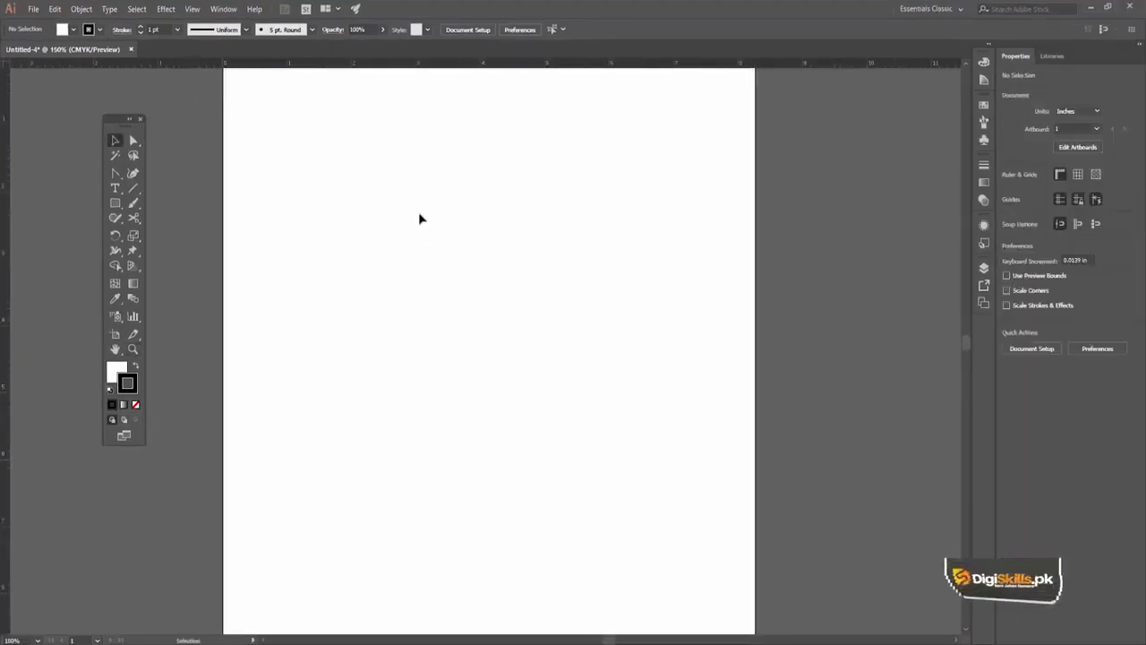
left_click(116, 209)
left_click(148, 208)
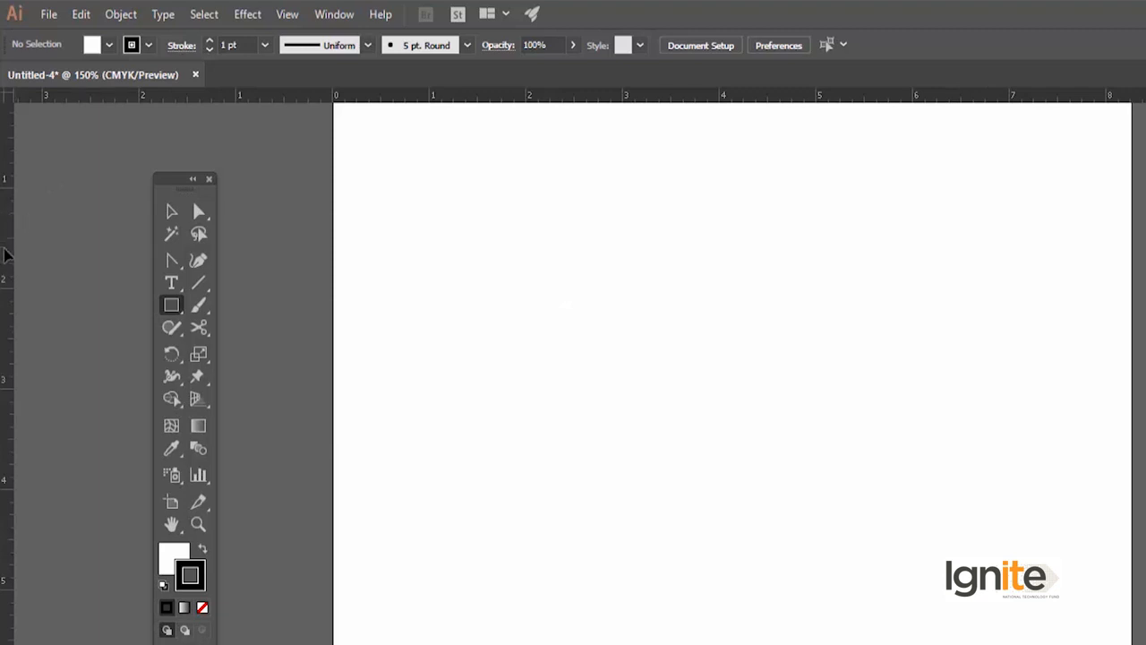
left_click_drag(27, 258, 430, 289)
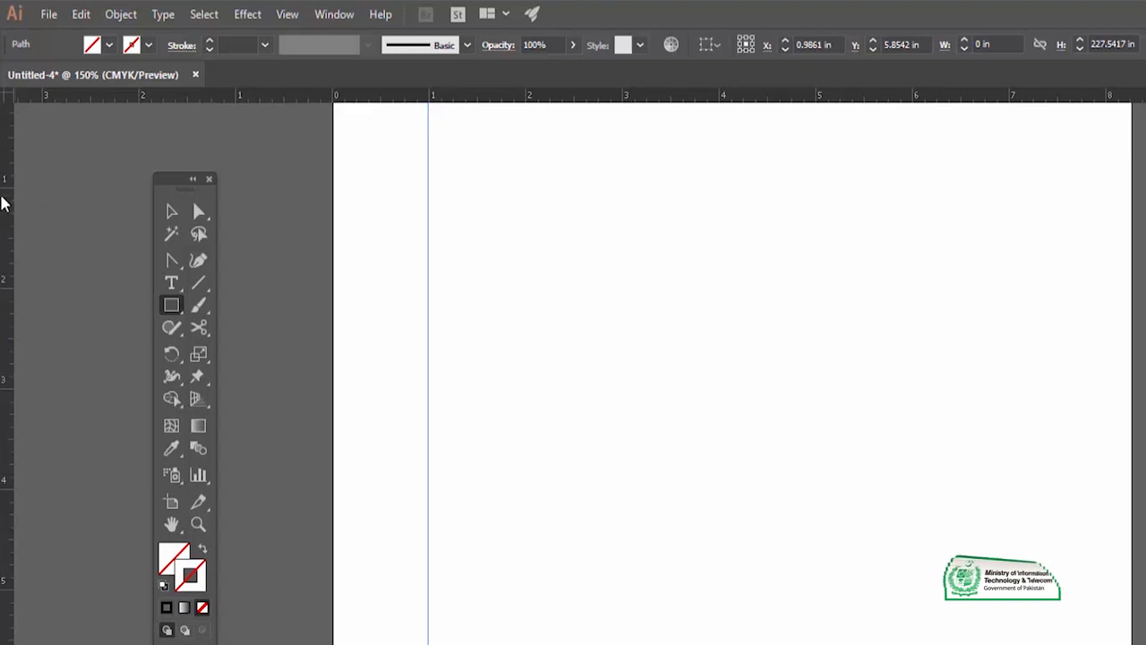
left_click_drag(209, 213, 526, 225)
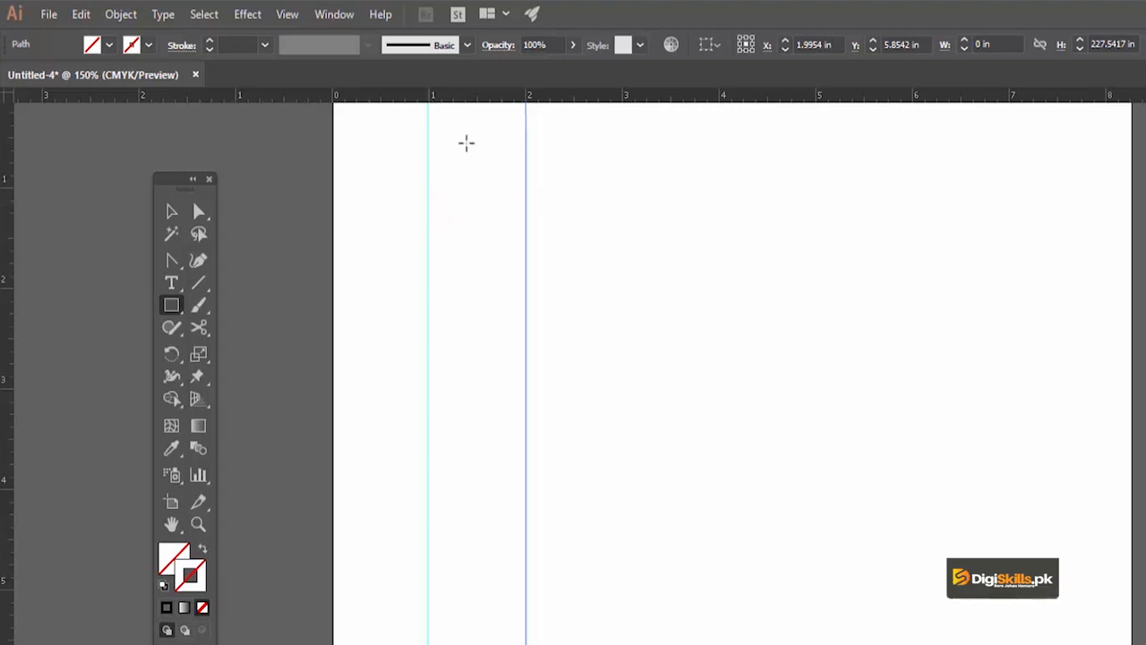
Place two horizontal guides at about 1 in and 2 in below the artboard's upper edge and deselect them
left_click_drag(473, 97, 463, 190)
left_click_drag(467, 97, 445, 287)
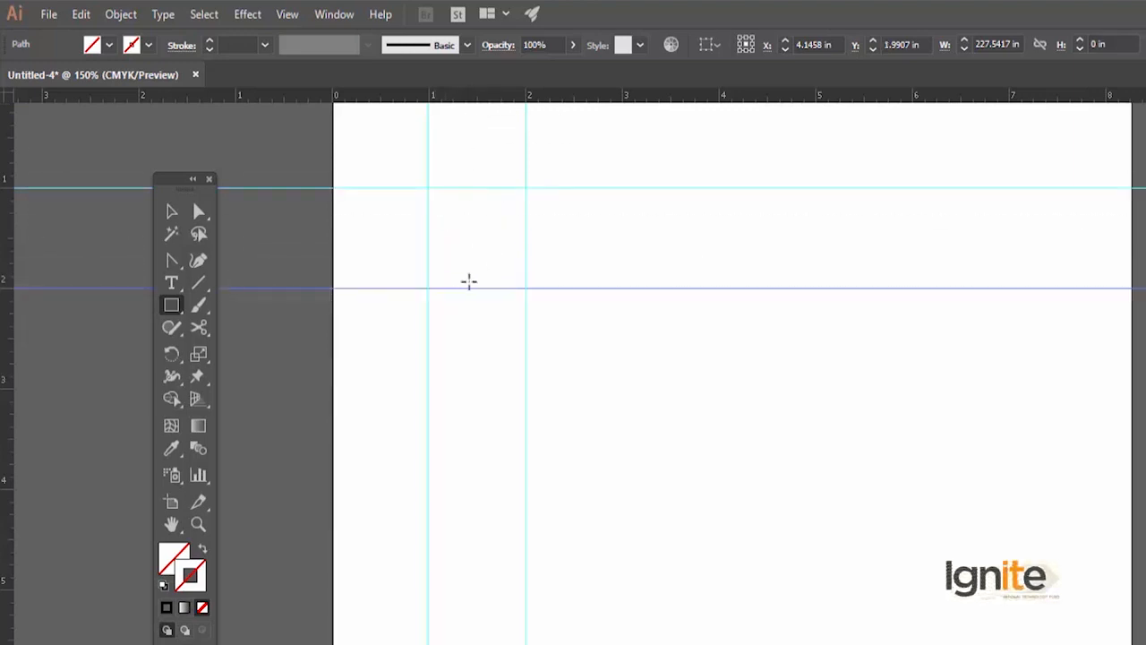
key("a")
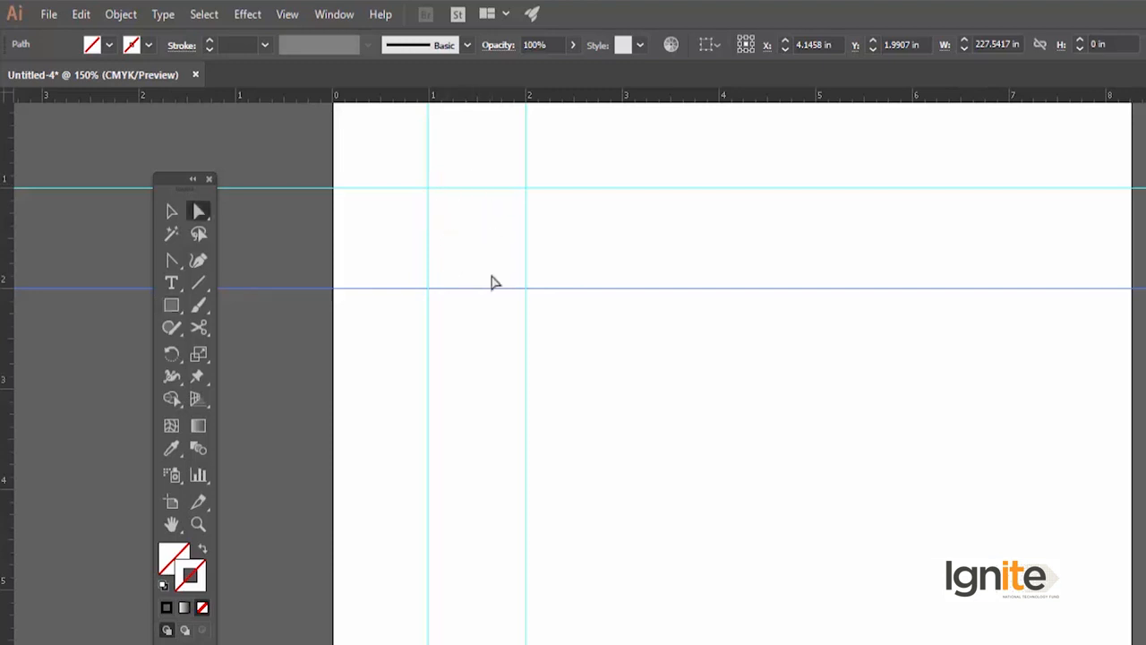
left_click(483, 271)
Draw a rectangle about 1.01 in wide and high that fills the cell enclosed by the four guides
key("z")
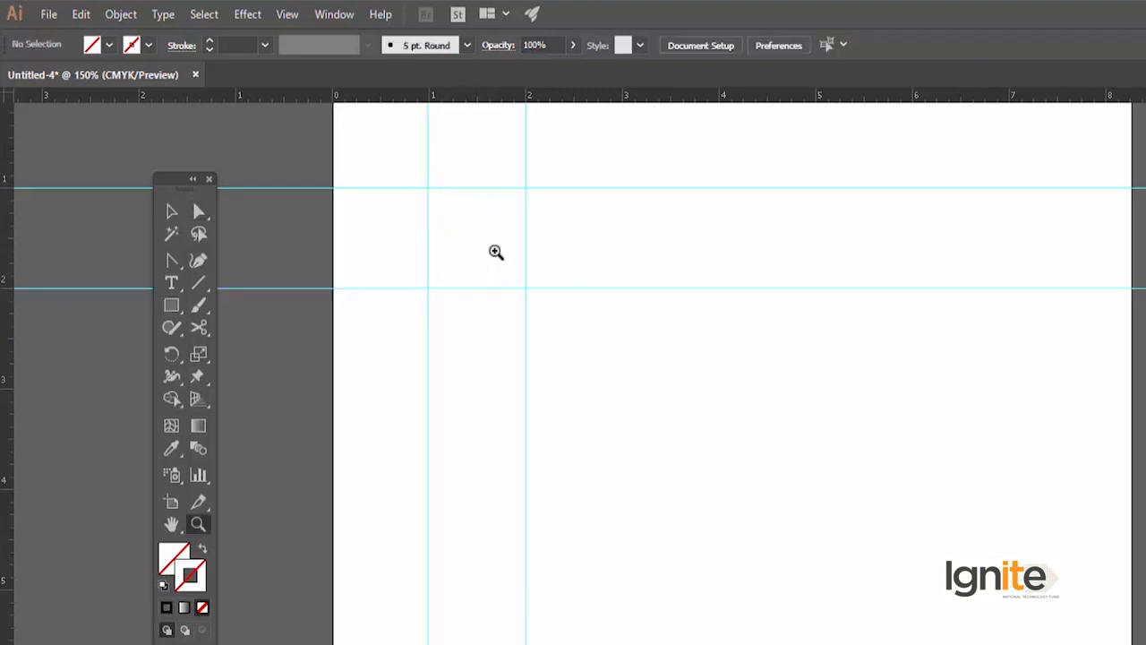
left_click(496, 251)
left_click(756, 544)
key("v")
key("space")
left_click_drag(717, 457, 647, 429)
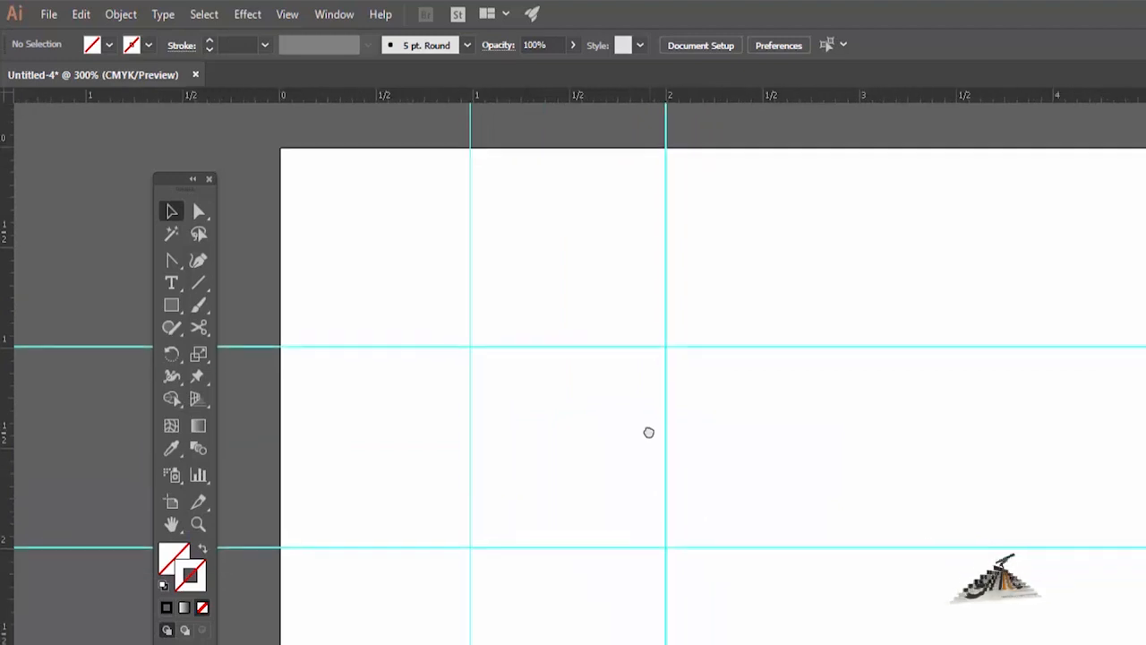
key("z")
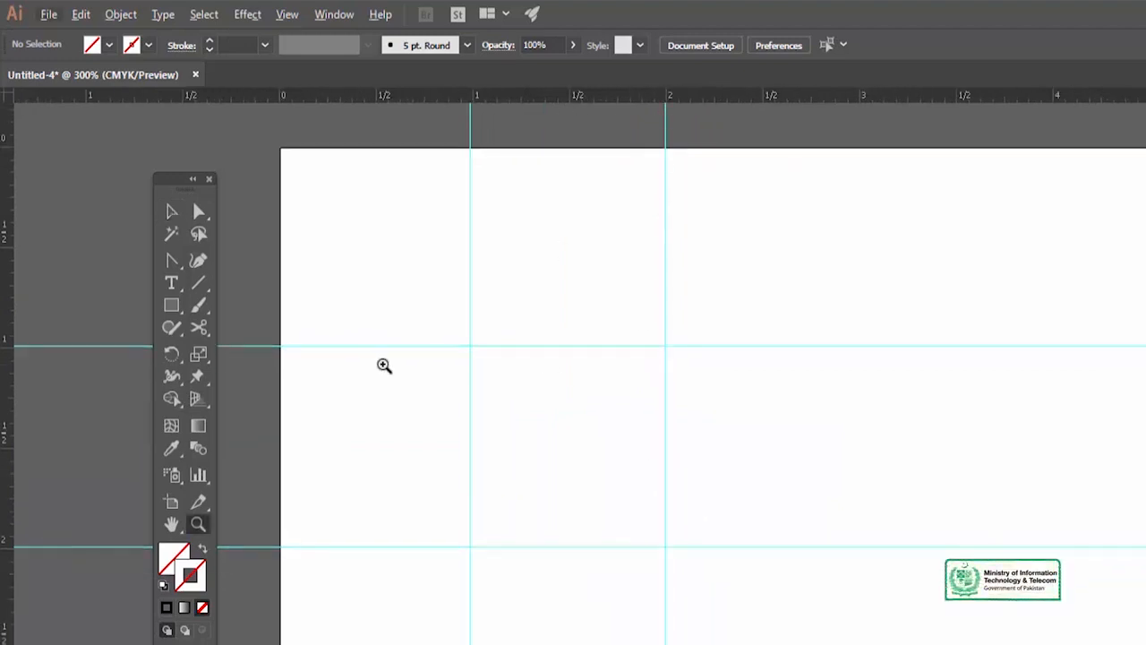
key("alt+v")
left_click(671, 346)
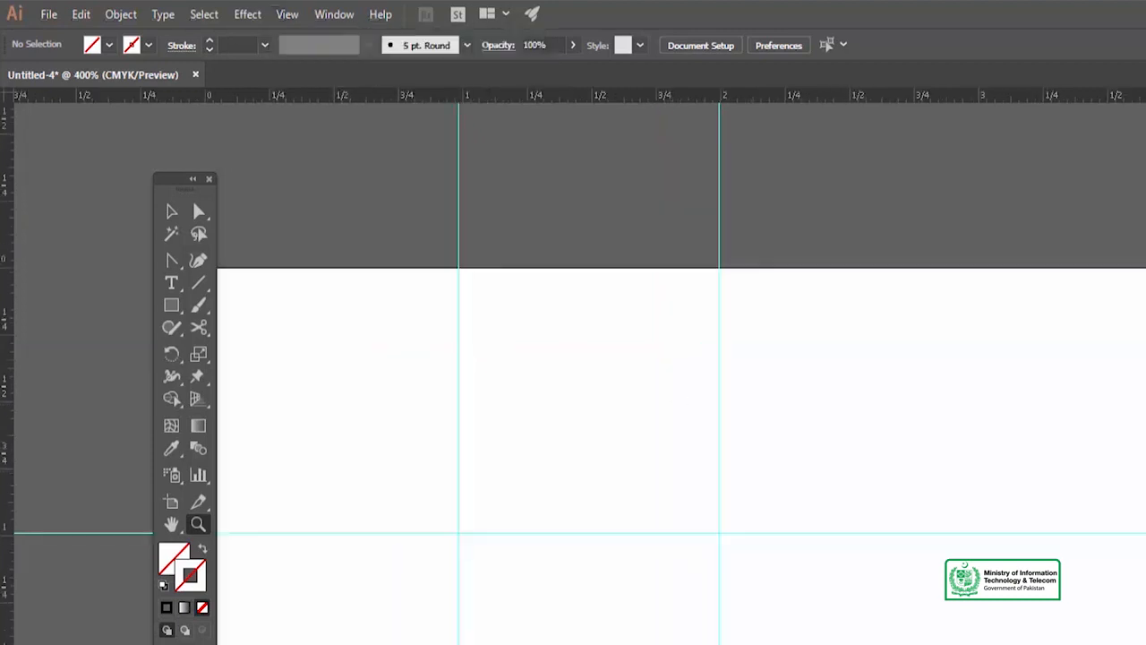
left_click(806, 627, "alt")
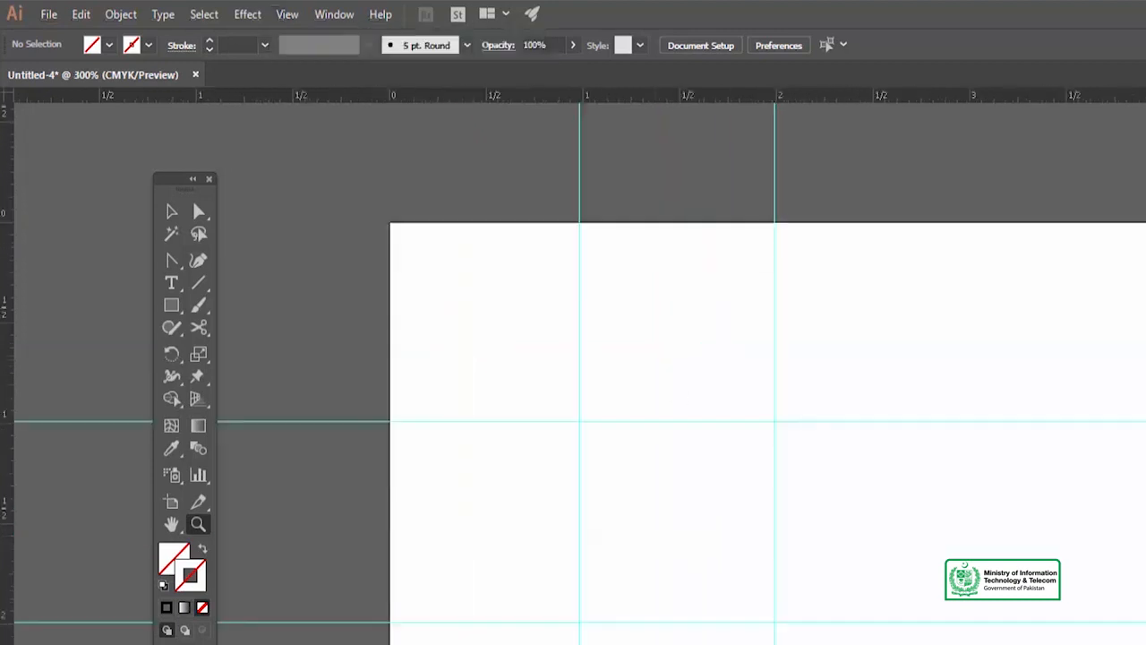
left_click(669, 551, "alt")
key("v")
left_click_drag(693, 507, 511, 450)
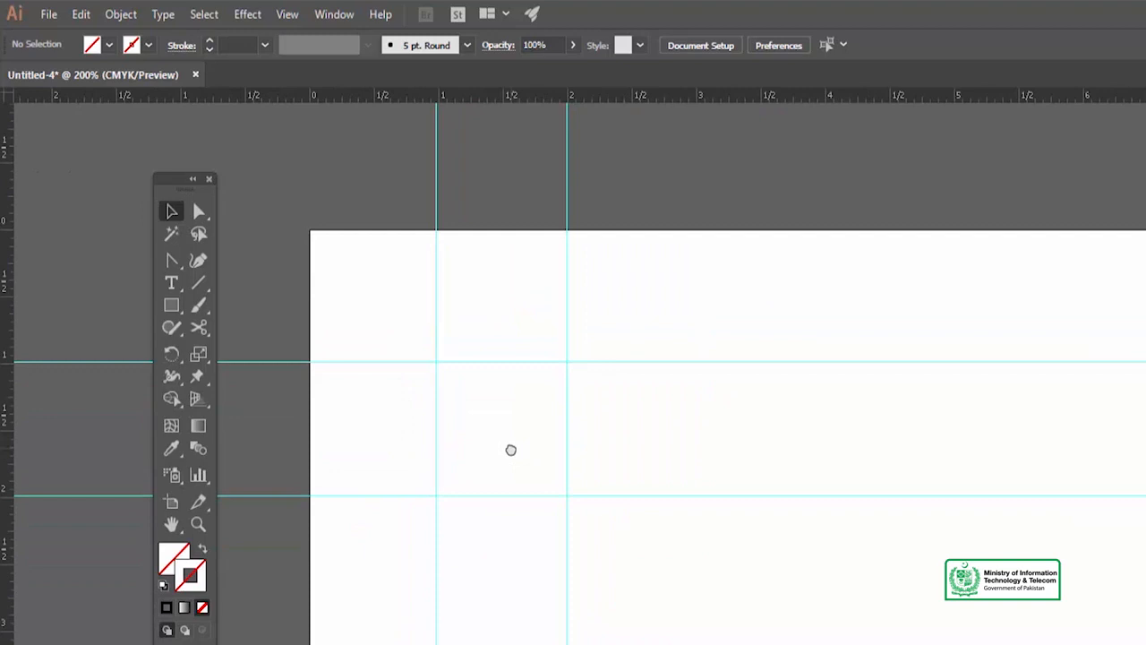
left_click(170, 303)
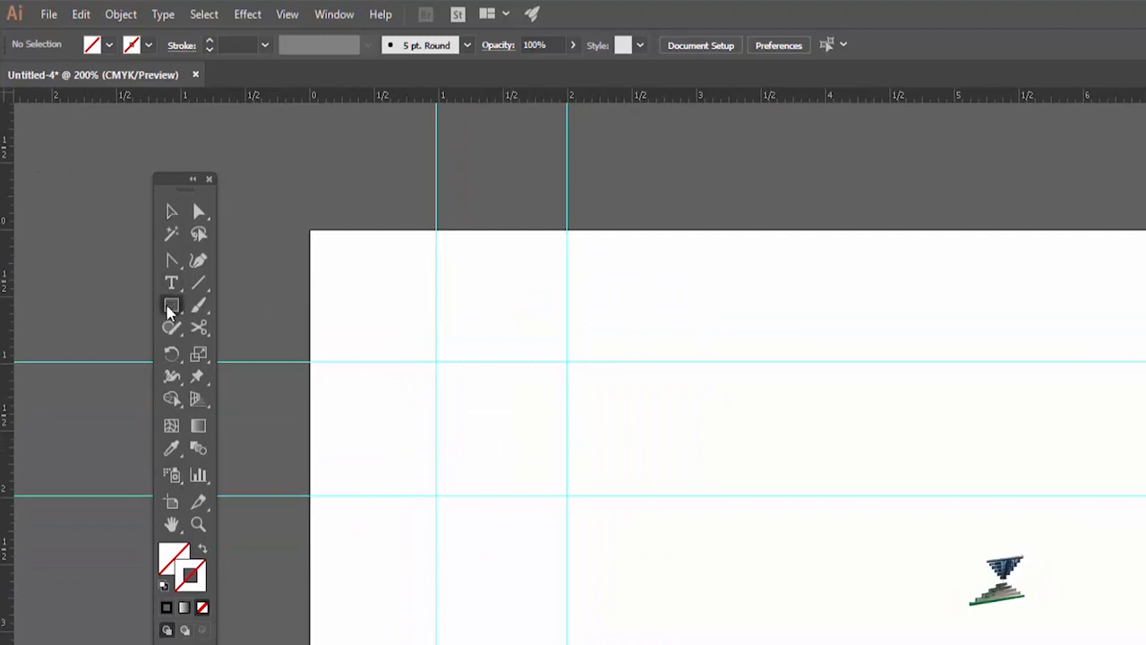
left_click_drag(436, 360, 567, 498)
Create a second rectangle by exact dimensions, 1.0093 in wide and 1.0093 in high
left_click(503, 405)
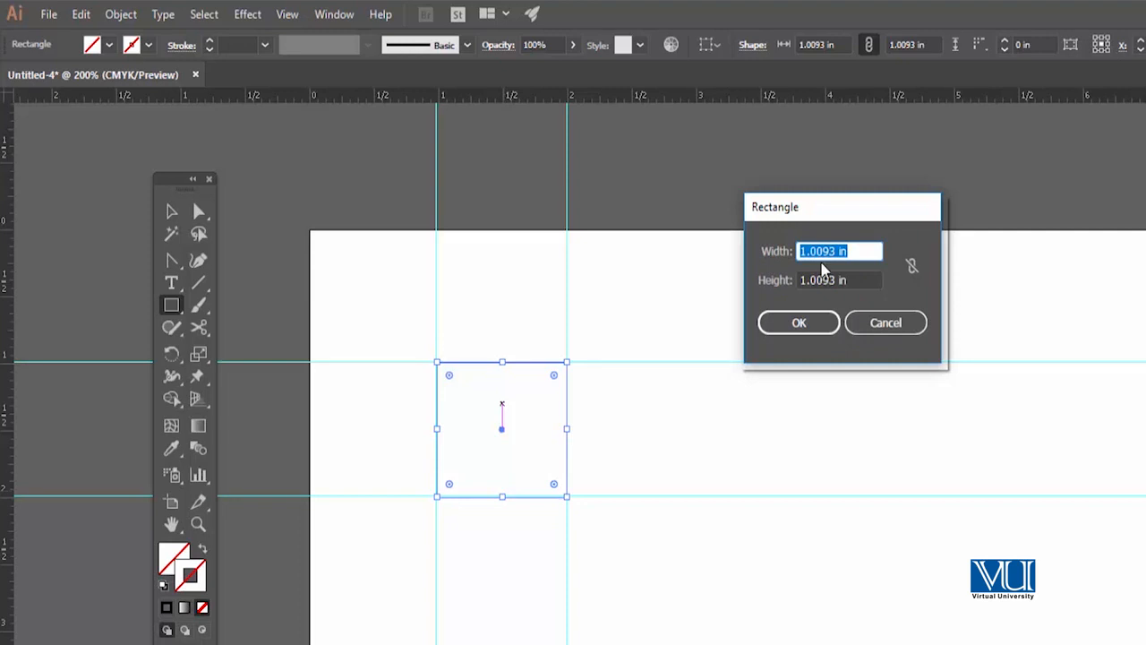
left_click(824, 326)
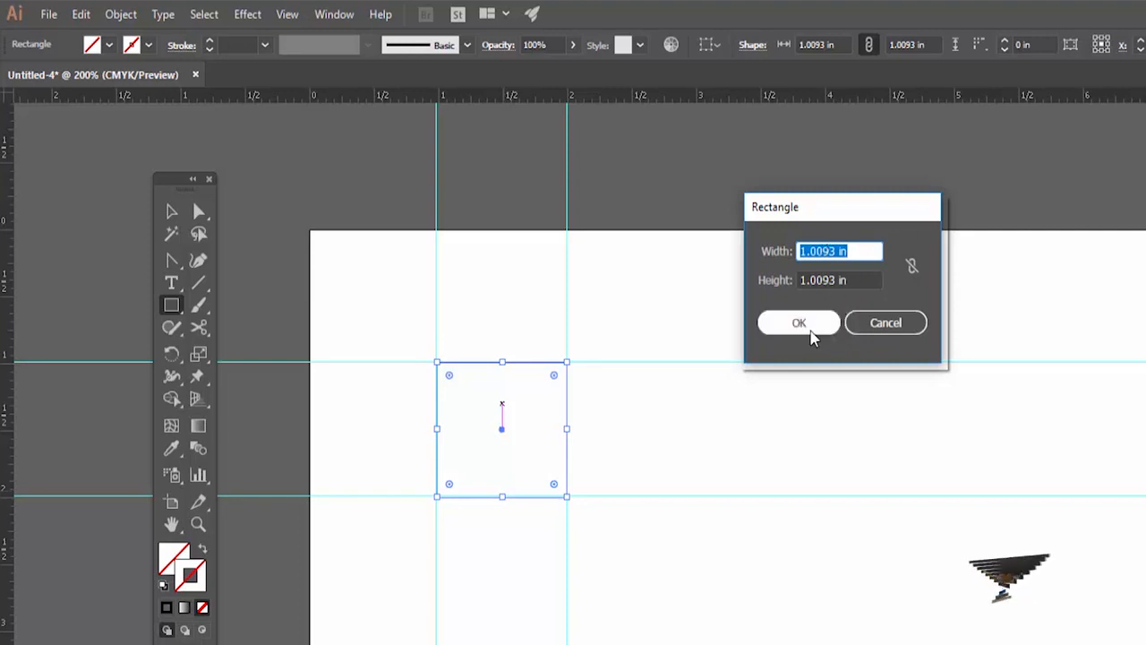
left_click(807, 324)
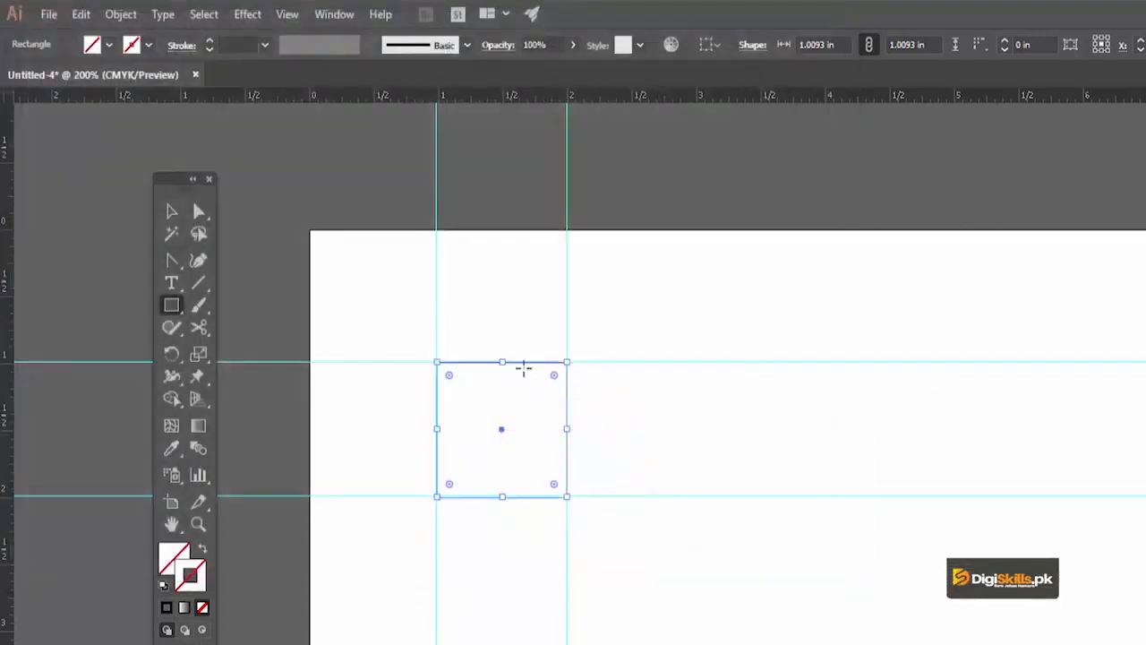
Delete the two vertical and two horizontal guides from the document
key("v")
left_click(635, 370)
left_click_drag(635, 370, 646, 348)
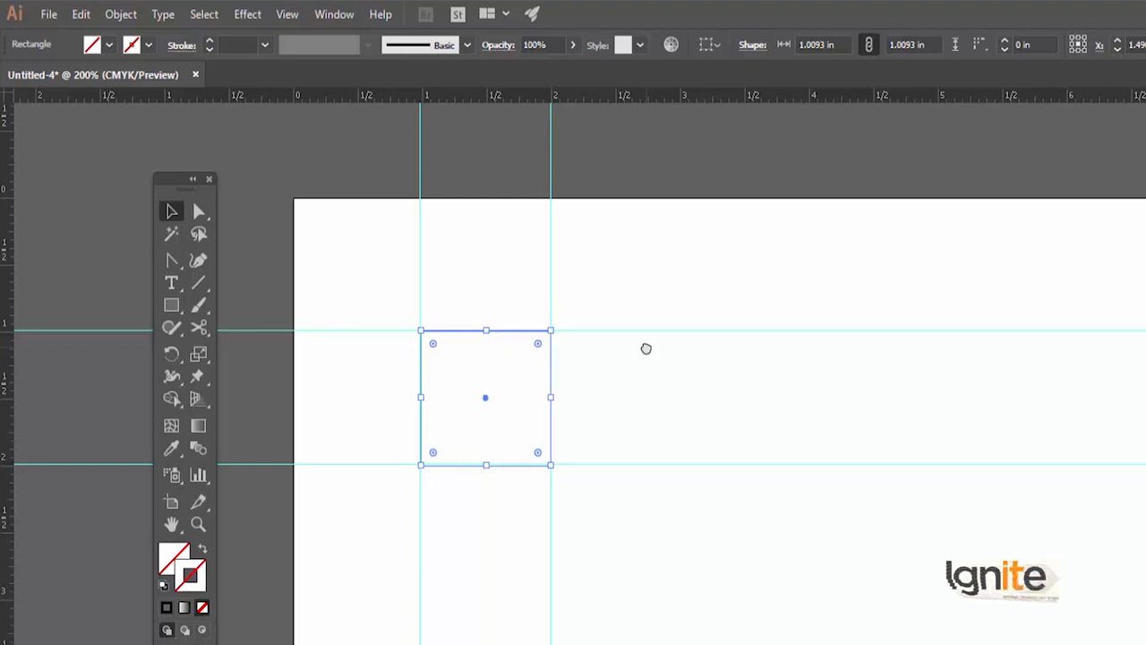
left_click_drag(632, 458, 601, 433)
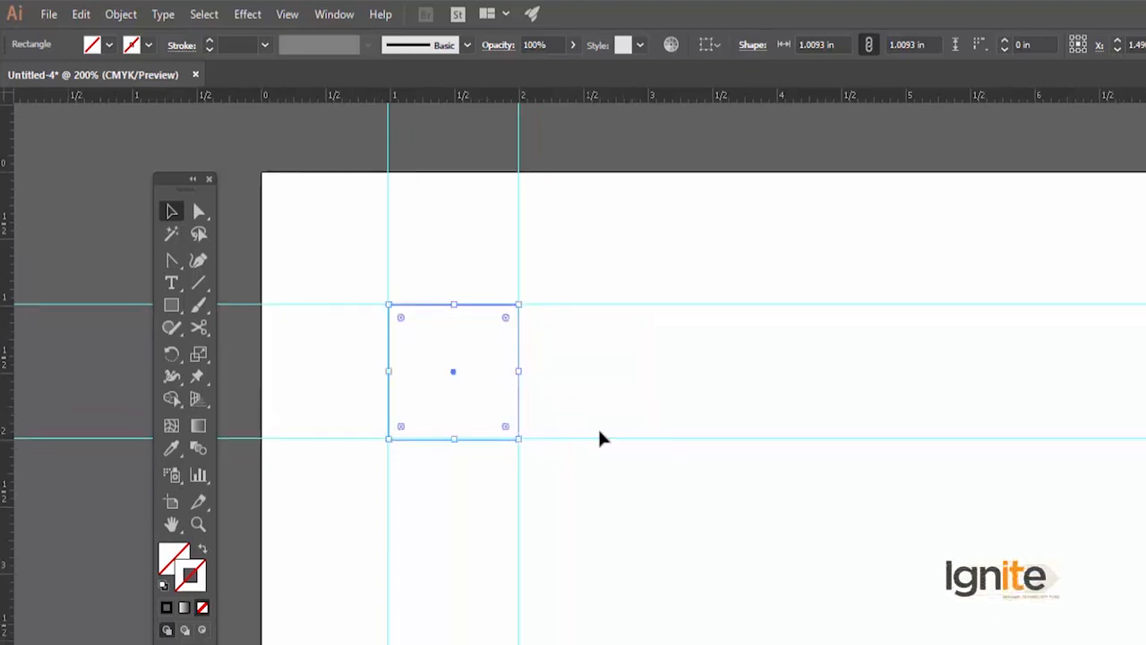
left_click(645, 474, "ctrl+alt")
left_click(645, 474, "ctrl+alt")
left_click_drag(782, 513, 626, 284)
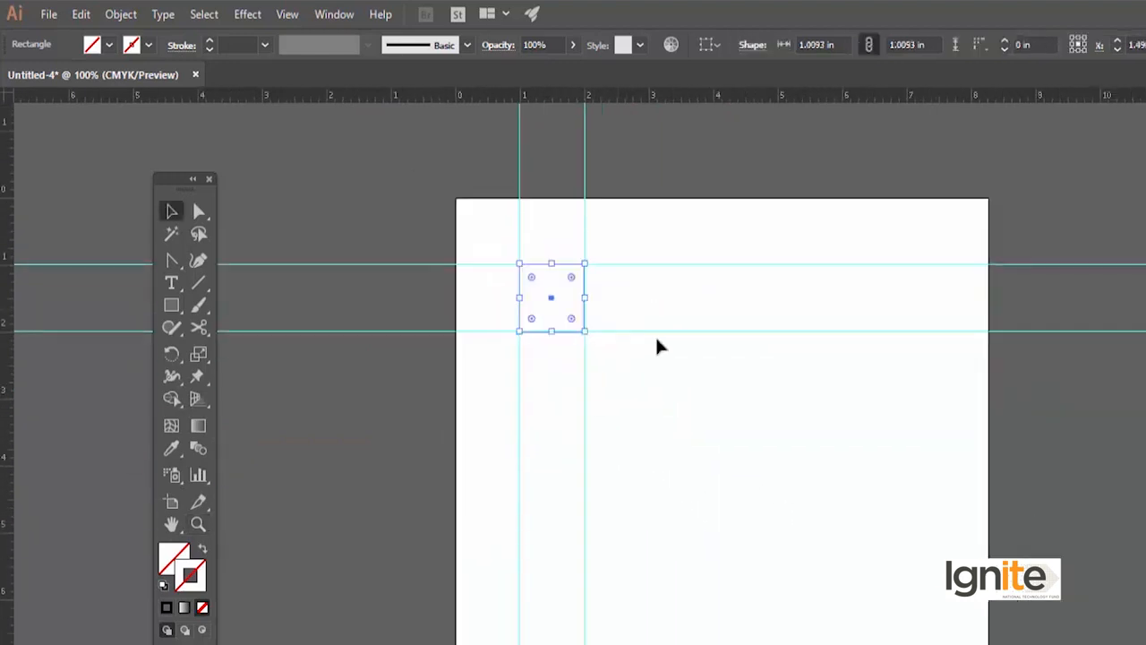
left_click(650, 332, "ctrl")
left_click_drag(688, 430, 699, 391)
left_click(542, 221)
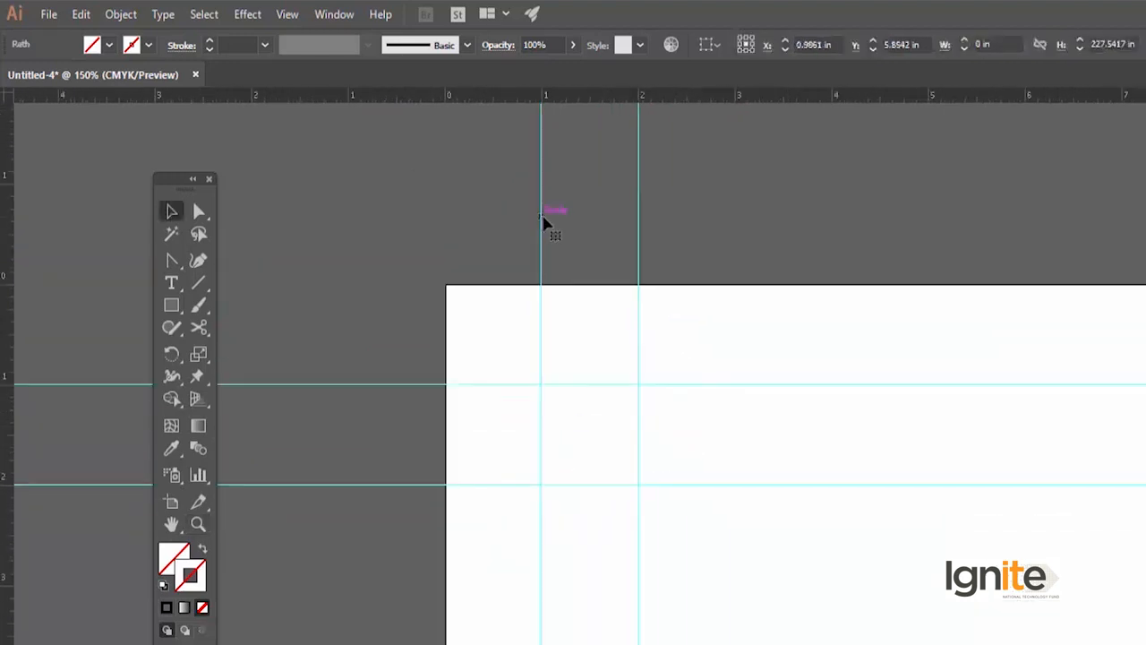
left_click_drag(474, 195, 609, 276)
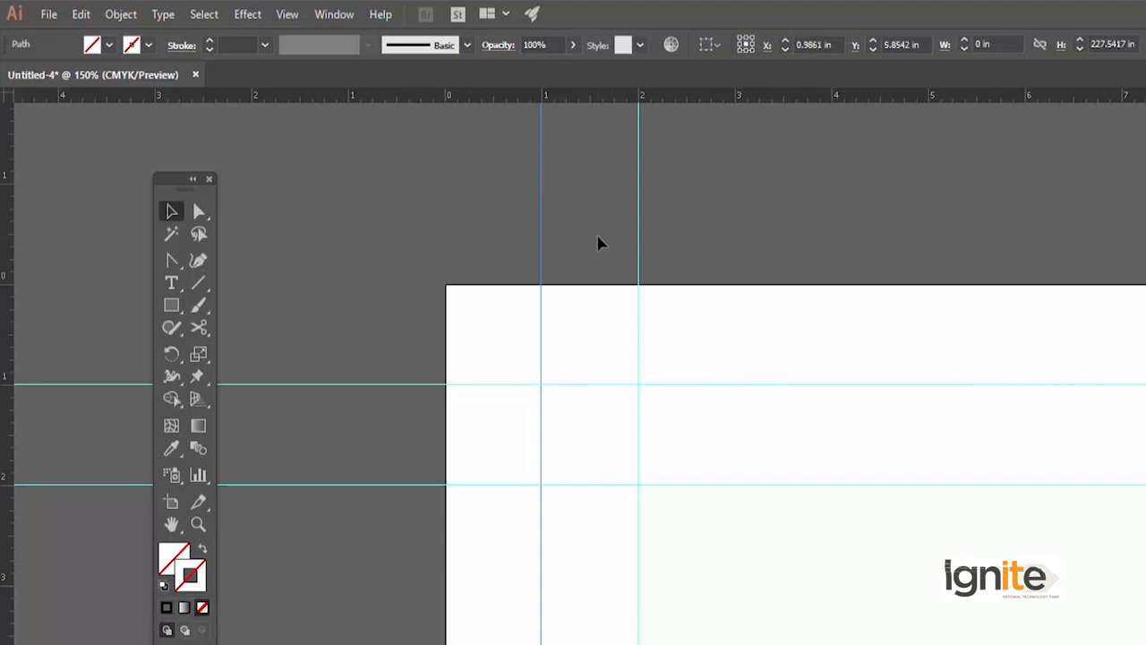
key("Delete")
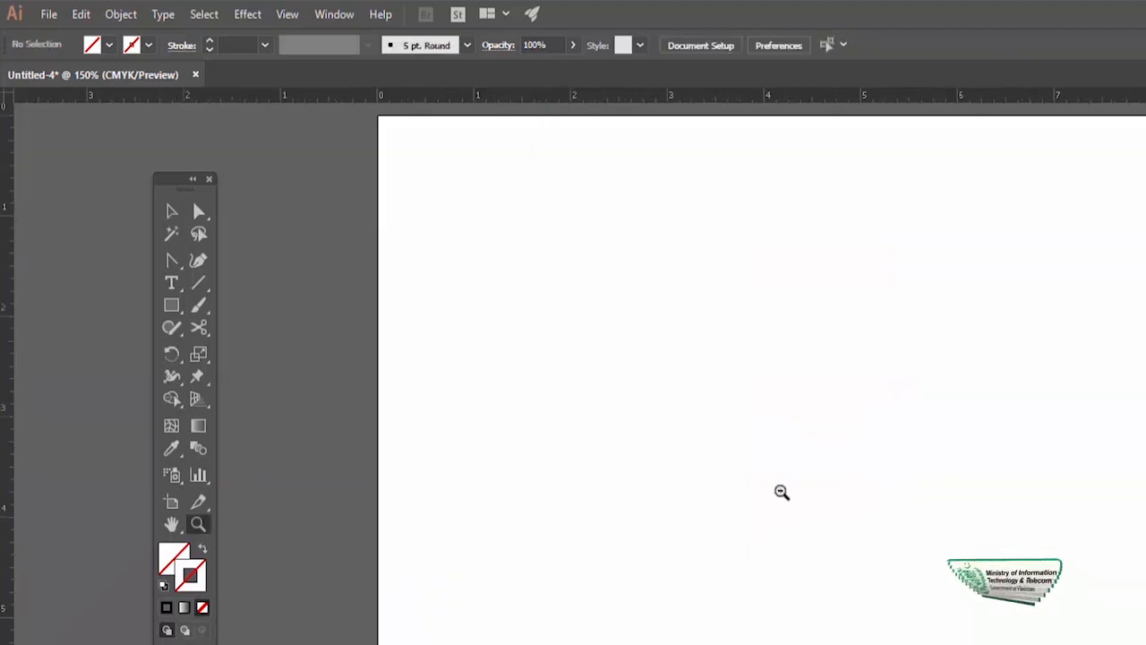
left_click(780, 491, "ctrl+alt")
left_click_drag(620, 473, 602, 364)
left_click(590, 373, "ctrl")
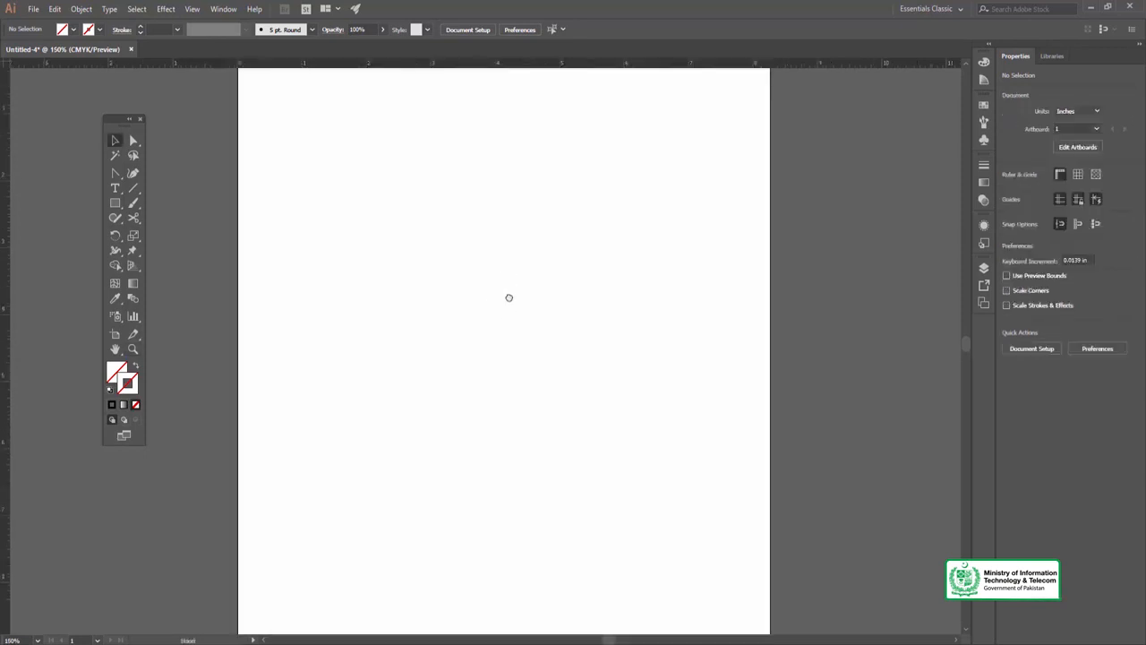
Draw a square of about 1.36 in per side in the upper-left part of the empty artboard with the Rectangle tool
left_click_drag(509, 310, 520, 338)
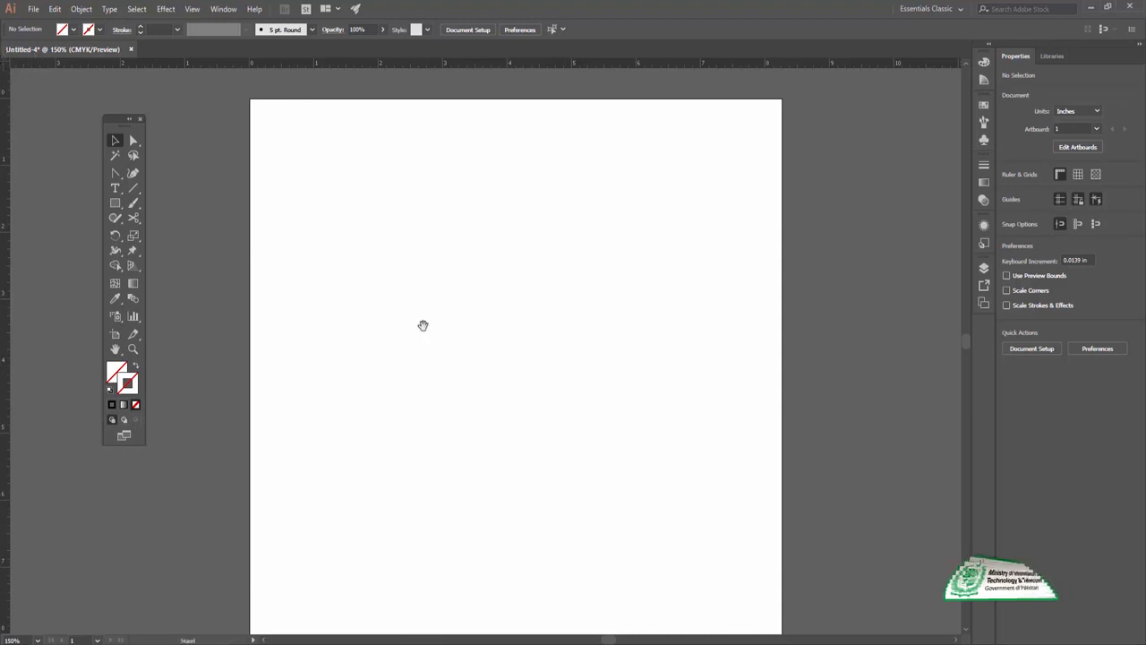
left_click_drag(452, 335, 439, 304)
left_click(507, 284, "ctrl+alt")
left_click_drag(494, 396, 508, 303)
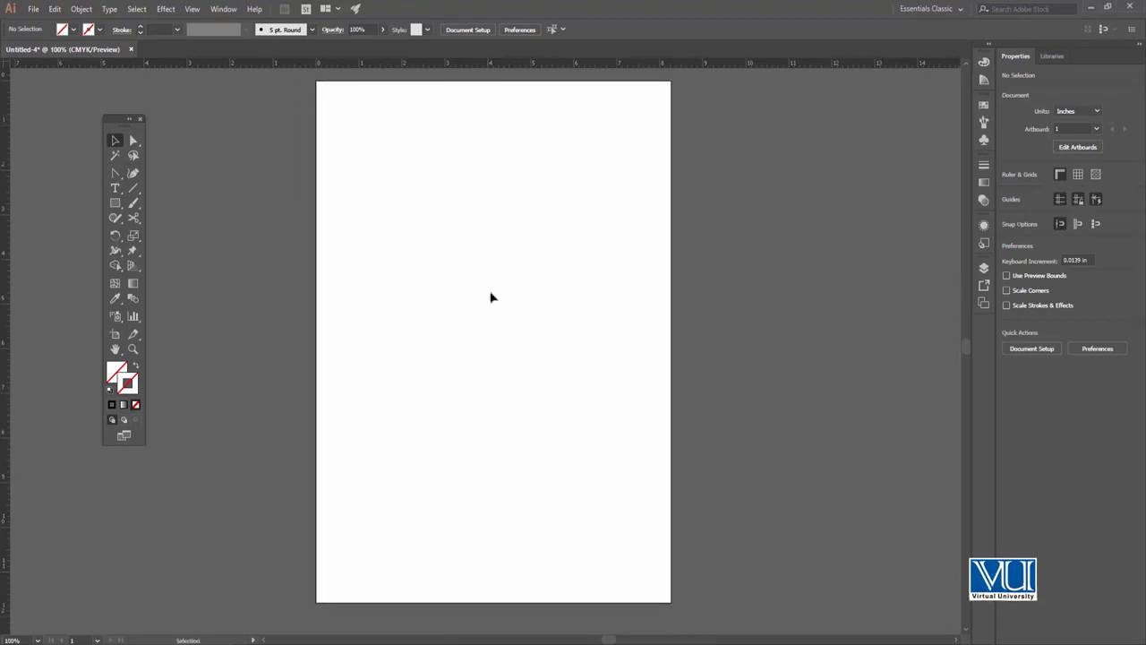
left_click(116, 204)
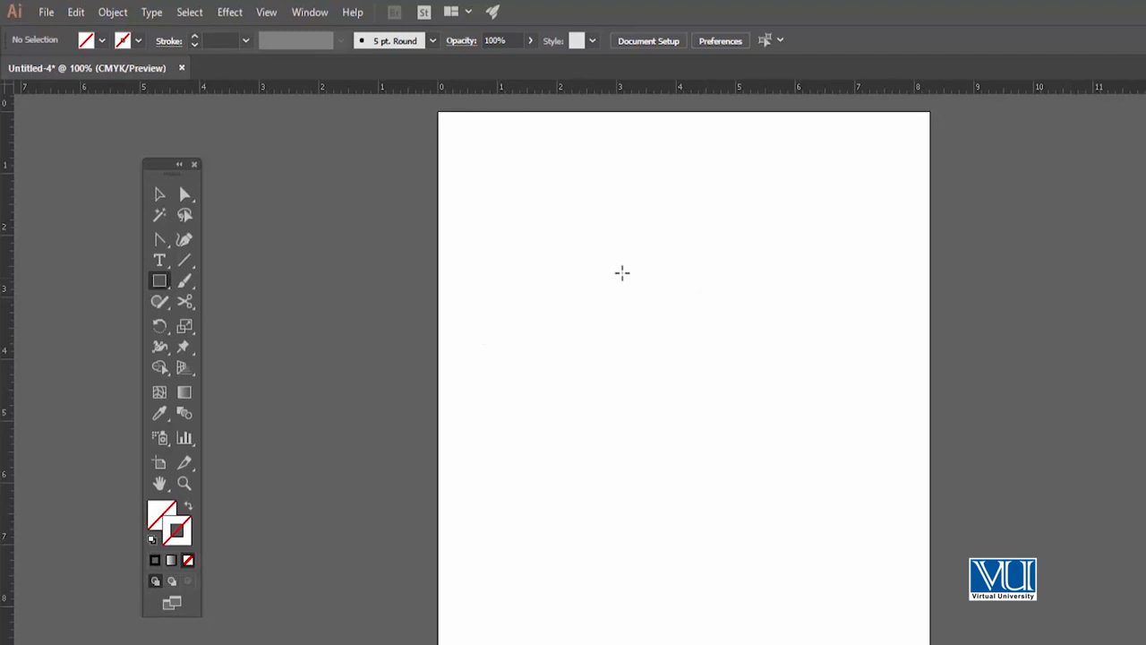
left_click_drag(411, 198, 419, 203)
left_click_drag(627, 302, 663, 340)
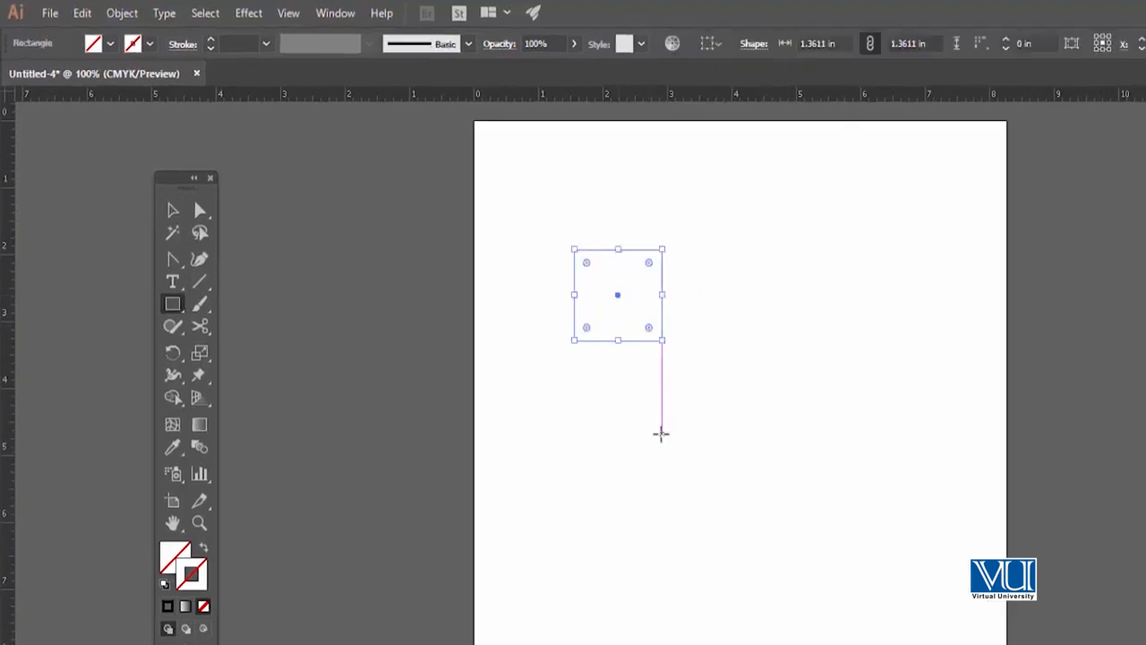
Select the new square and give it a black stroke
key("v")
left_click(641, 346)
left_click(637, 345, "ctrl")
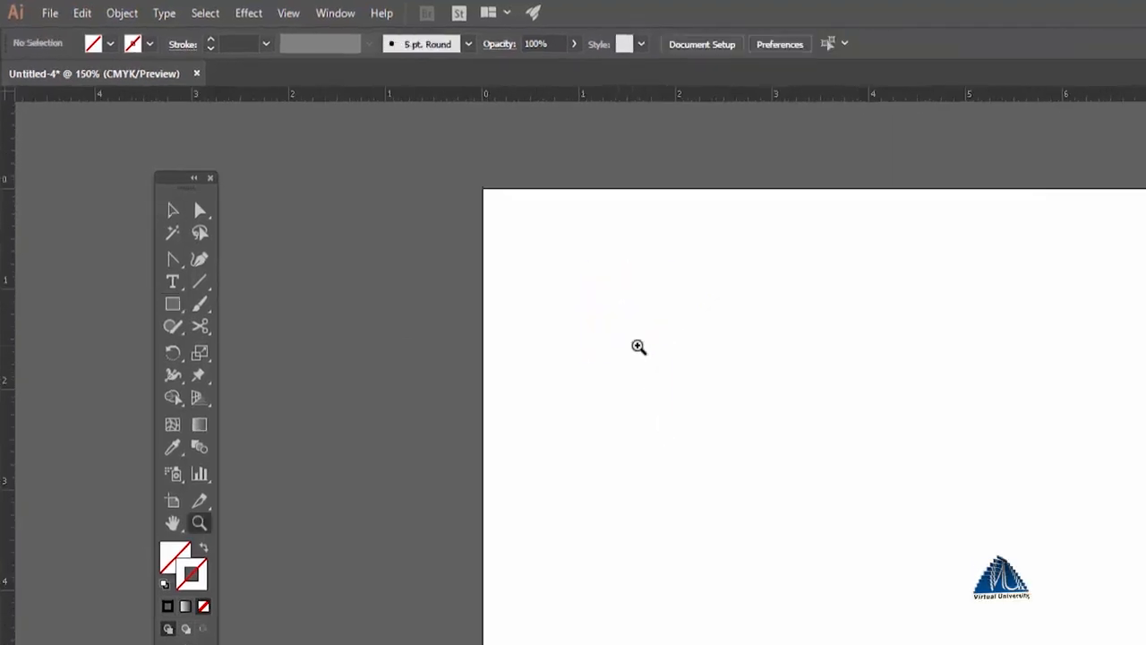
left_click_drag(599, 266, 760, 481)
double_click(194, 579)
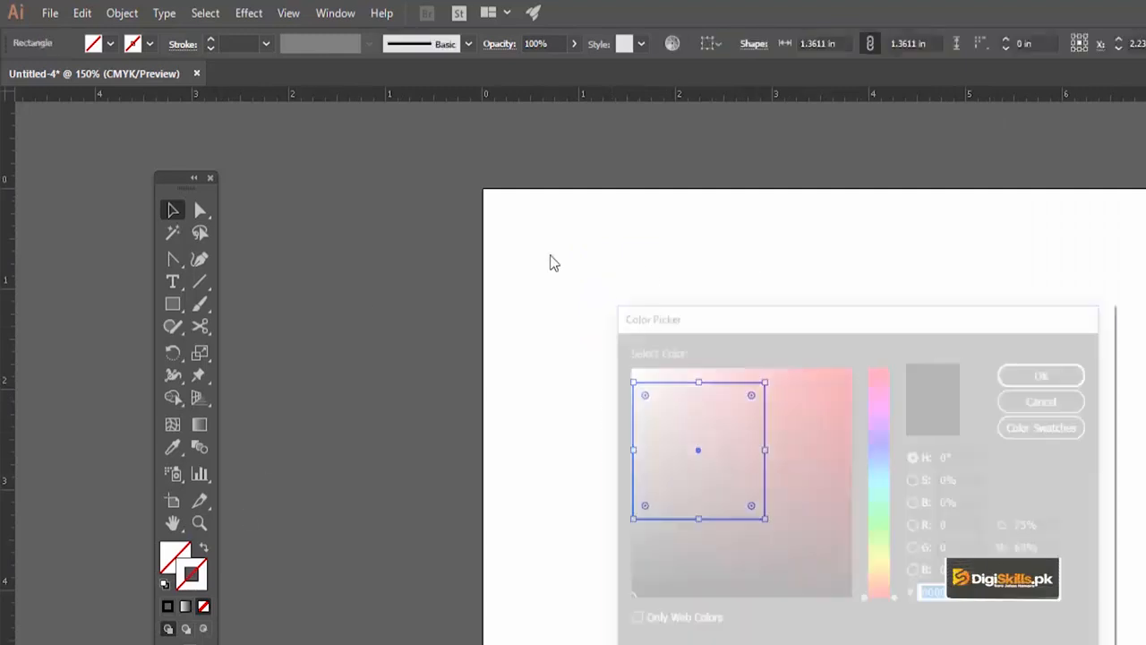
left_click(1031, 380)
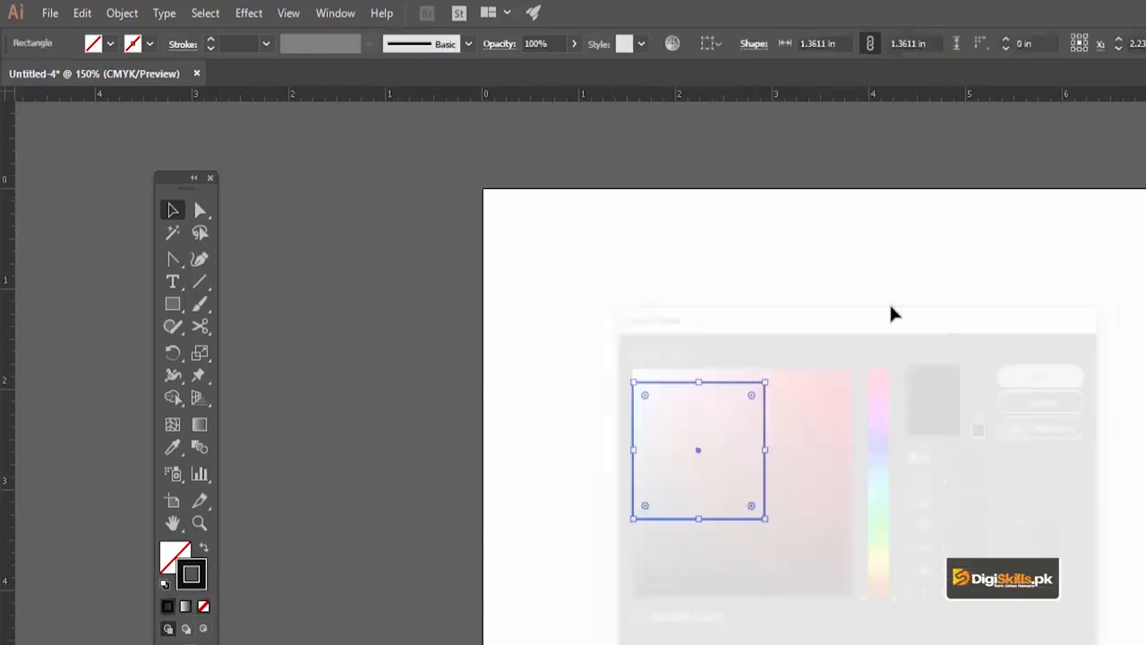
Place a duplicate of the outlined square beside the original with a small gap, and undo the duplication
left_click(691, 321)
left_click(667, 384)
left_click_drag(670, 384, 805, 378)
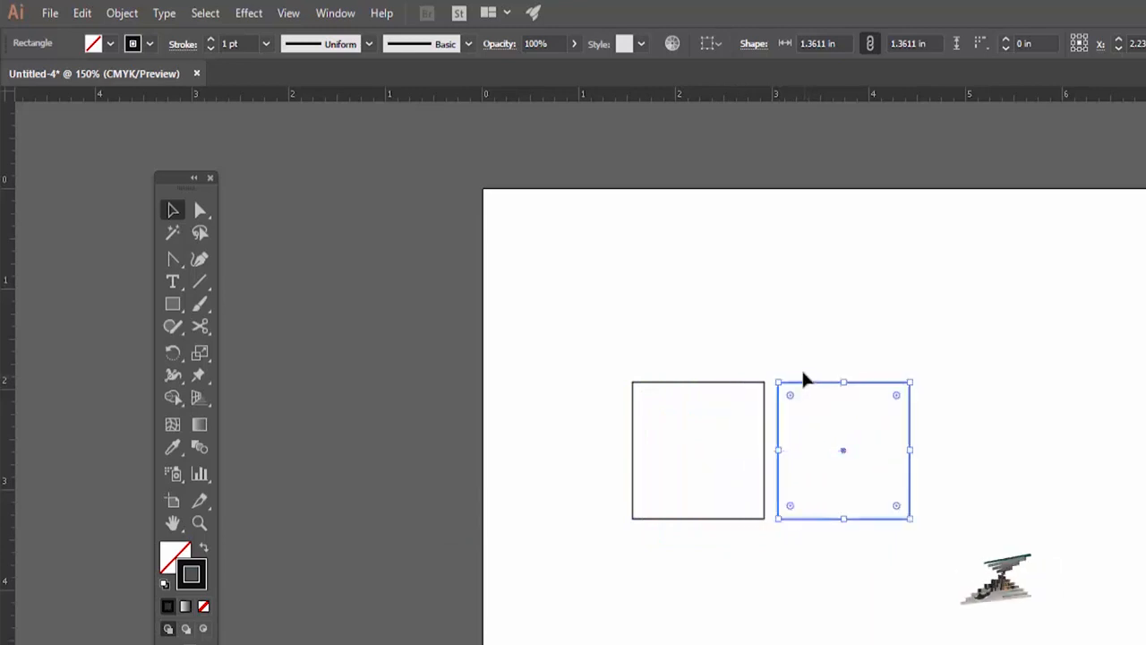
left_click_drag(805, 463, 758, 448)
key("ctrl+z")
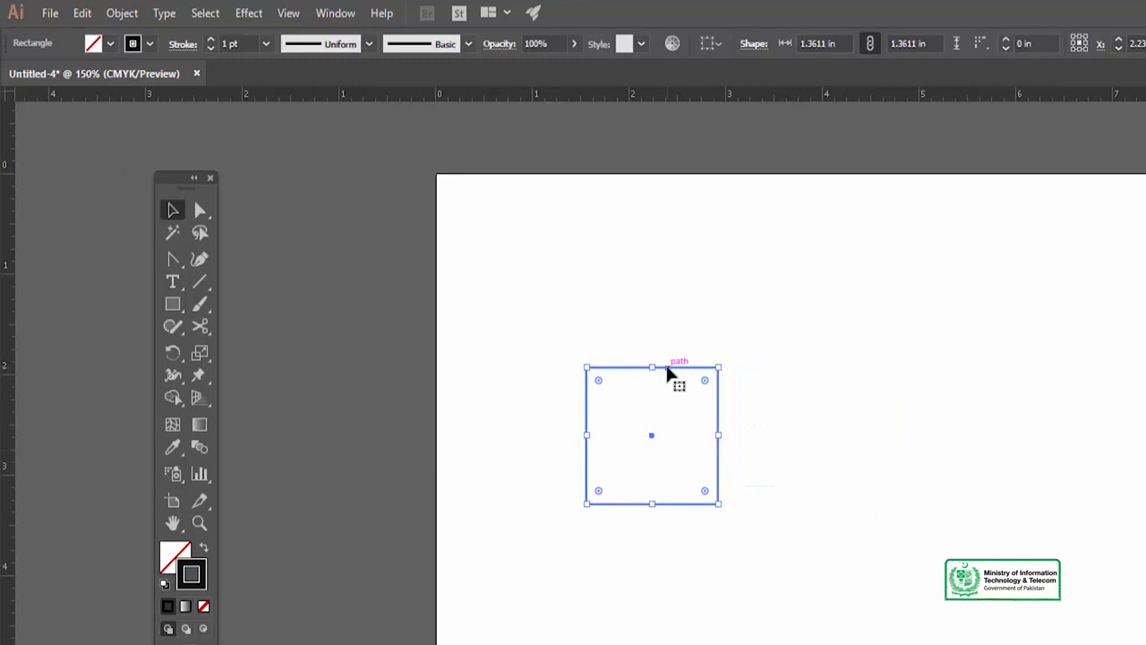
Move the outlined square horizontally to the right, to an X position of about 3.75 in, and reselect it
left_click_drag(665, 373, 814, 374)
mouse_move(670, 329)
left_mouse_down()
mouse_move(681, 460)
mouse_move(680, 348)
left_mouse_up()
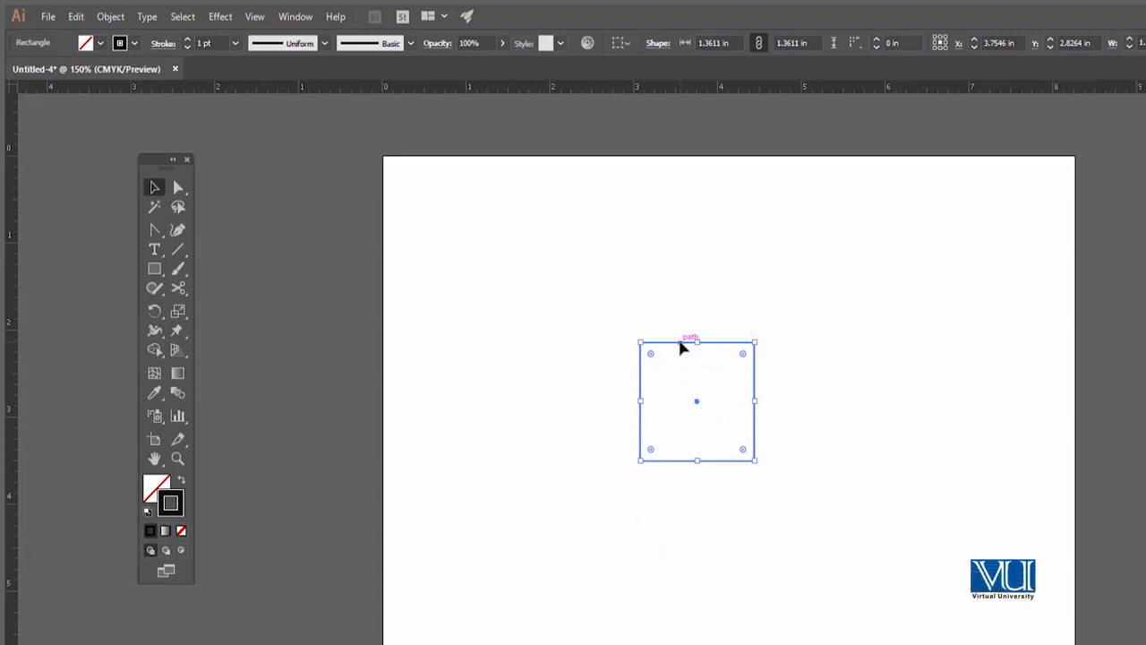
left_click(684, 322)
left_click(682, 343)
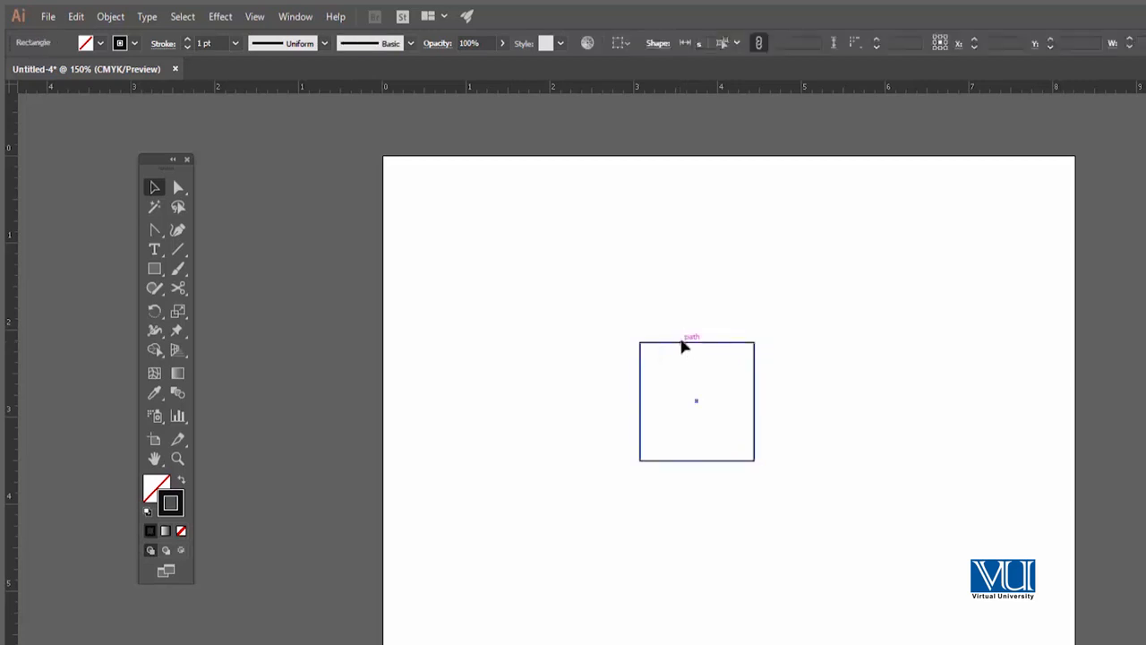
Place a duplicate of the outlined square directly below the original, about 1.54 in down, and undo the duplication
left_click_drag(679, 348, 686, 454)
left_click_drag(685, 473, 685, 477)
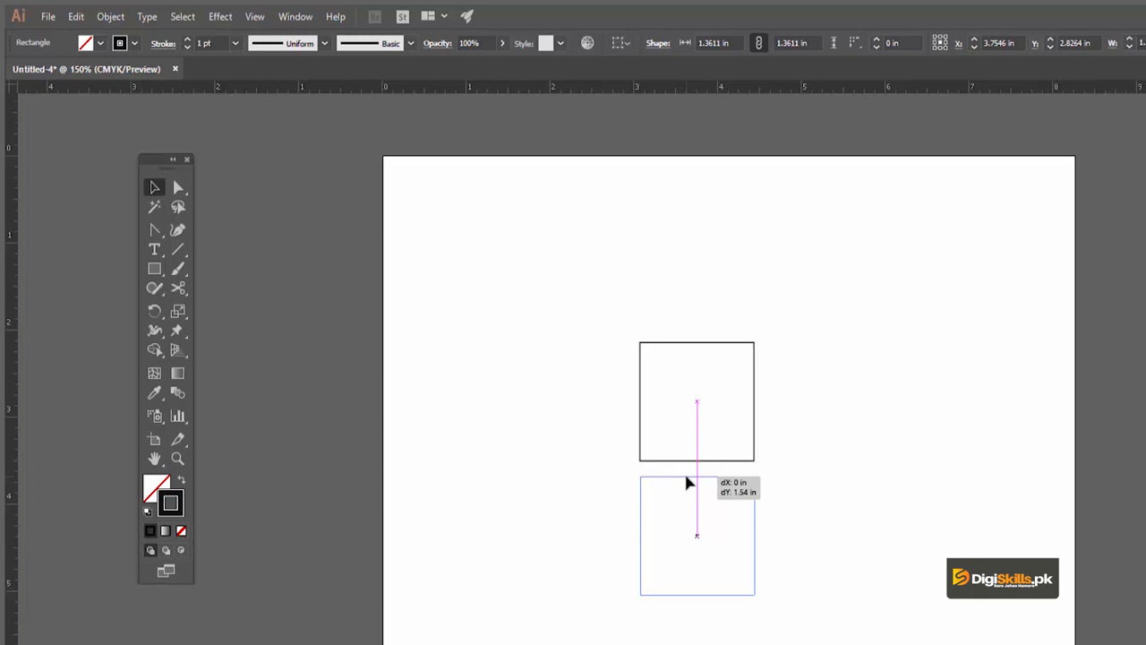
left_click_drag(686, 475, 686, 476)
key("ctrl+z")
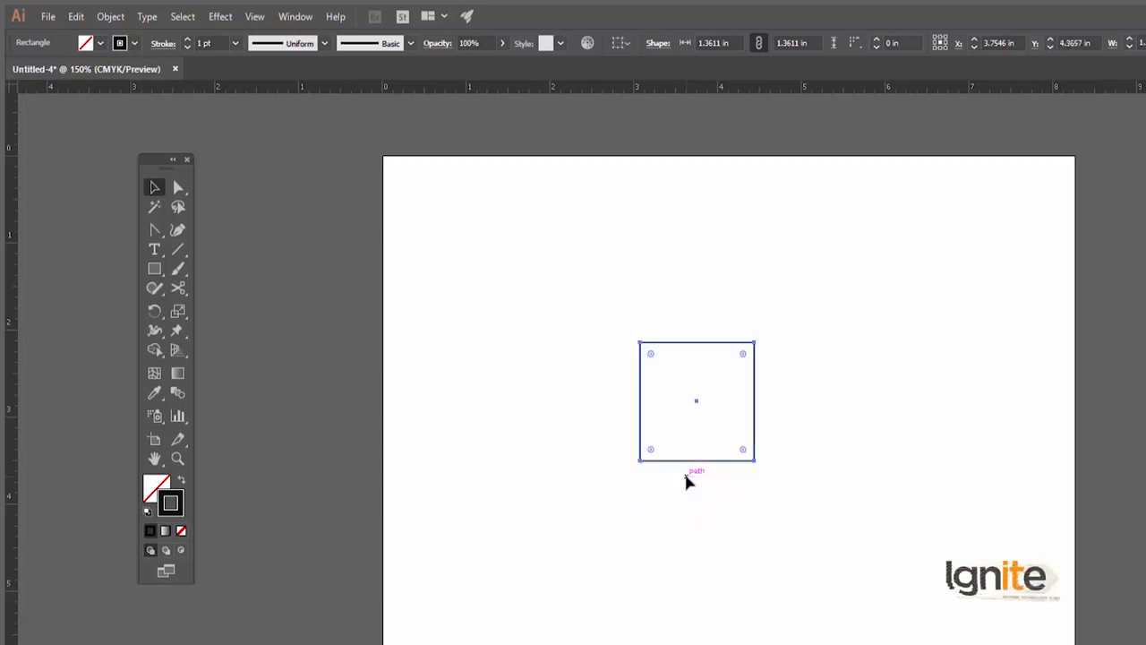
Duplicate the square directly below at Y 4.375 in, and duplicate the original horizontally to about X 5.40 in
left_click_drag(679, 360, 678, 474)
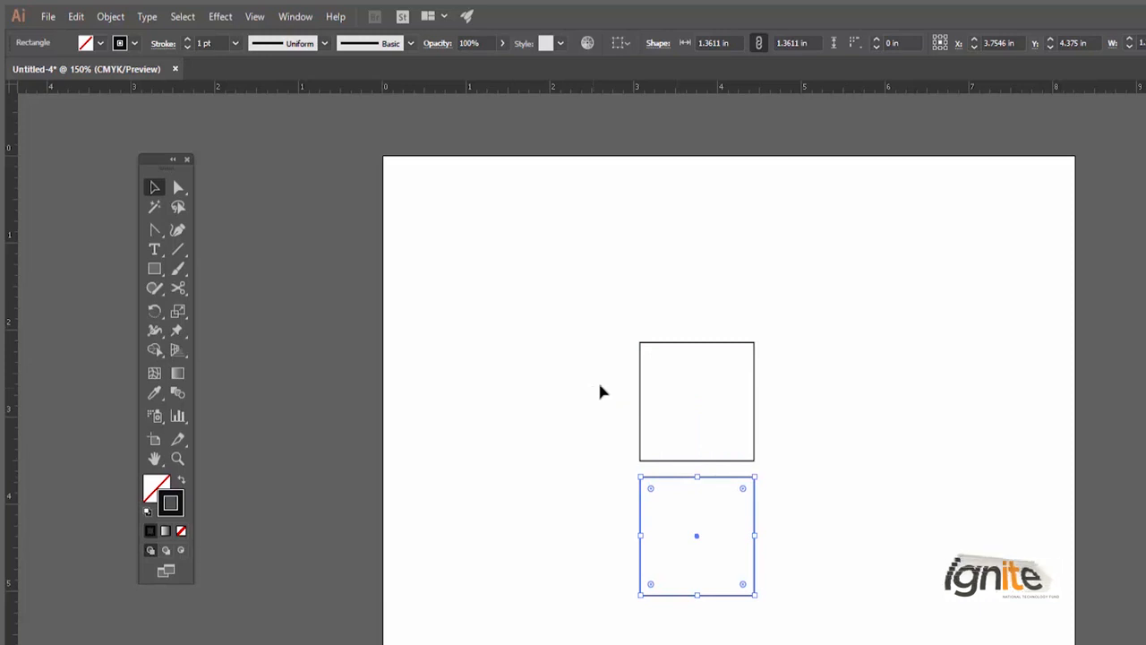
left_click_drag(686, 373, 583, 379)
left_click(583, 355)
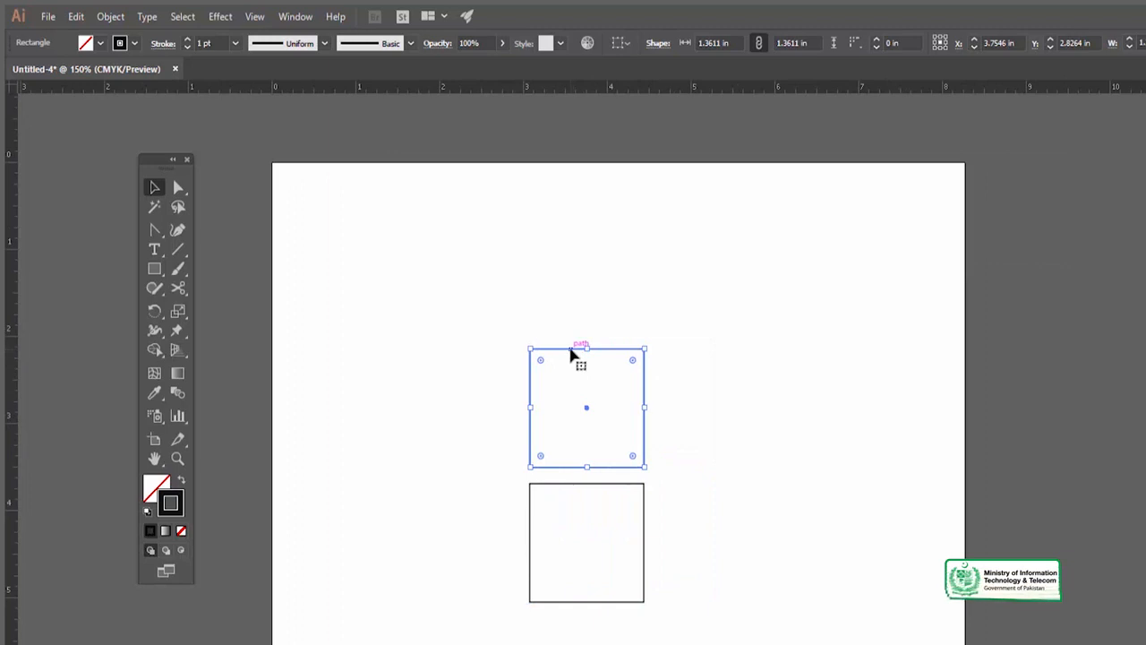
left_click_drag(573, 356, 709, 356)
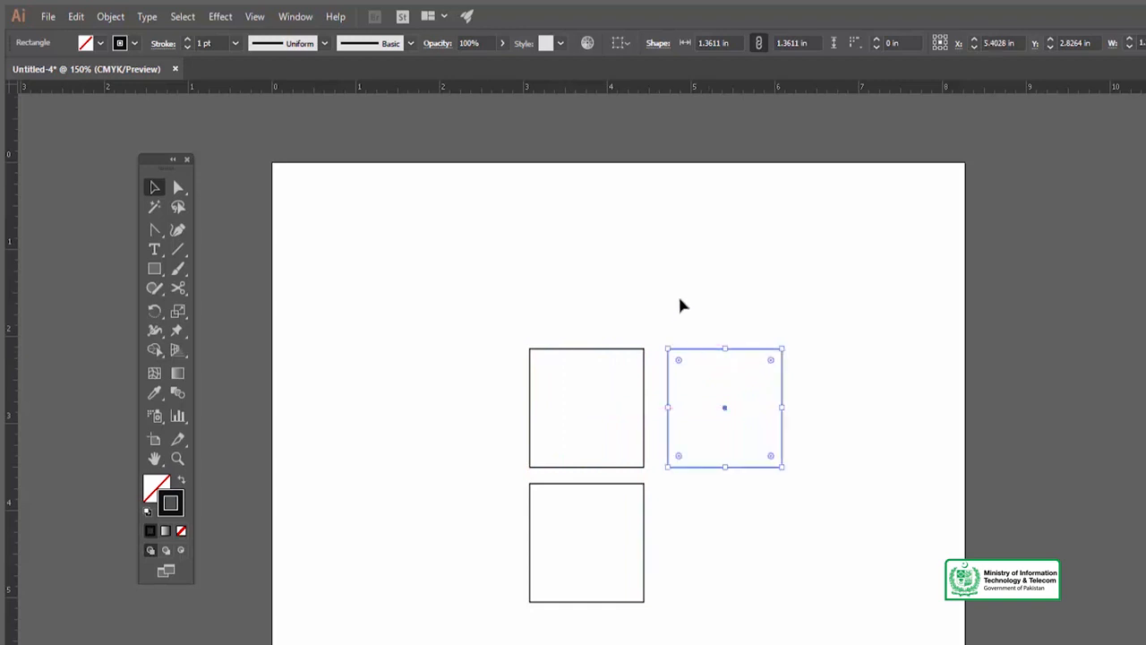
left_click(679, 300)
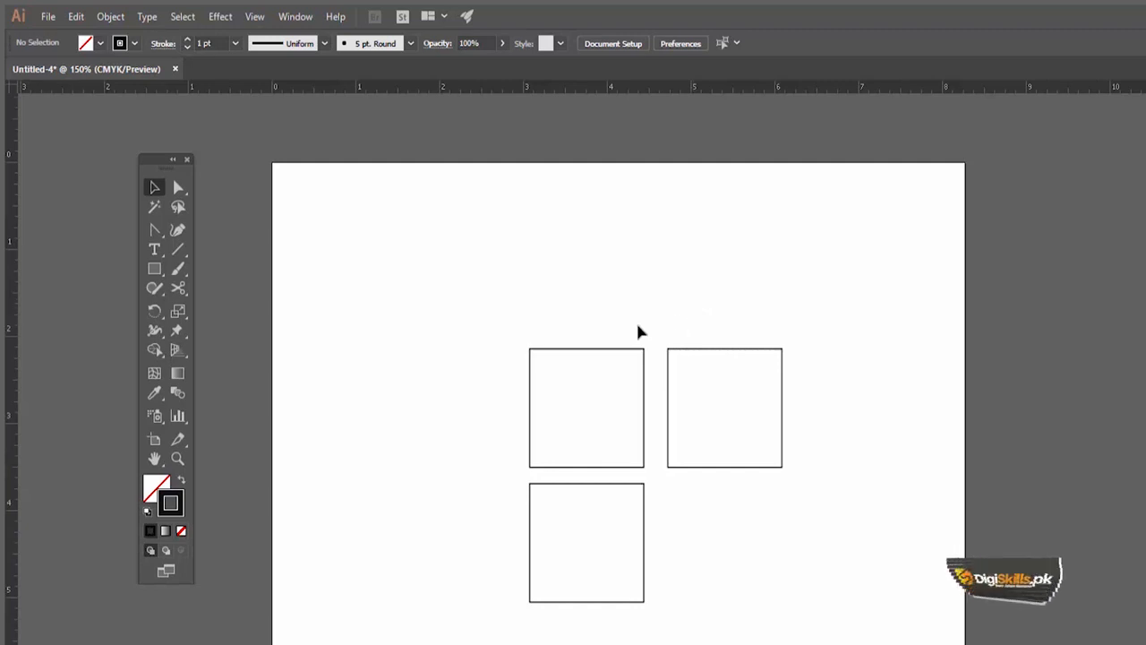
Move the original square diagonally up and left to about X 3.21 in, Y 2.28 in, and check the Smart Guides setting
left_click_drag(627, 349, 580, 305)
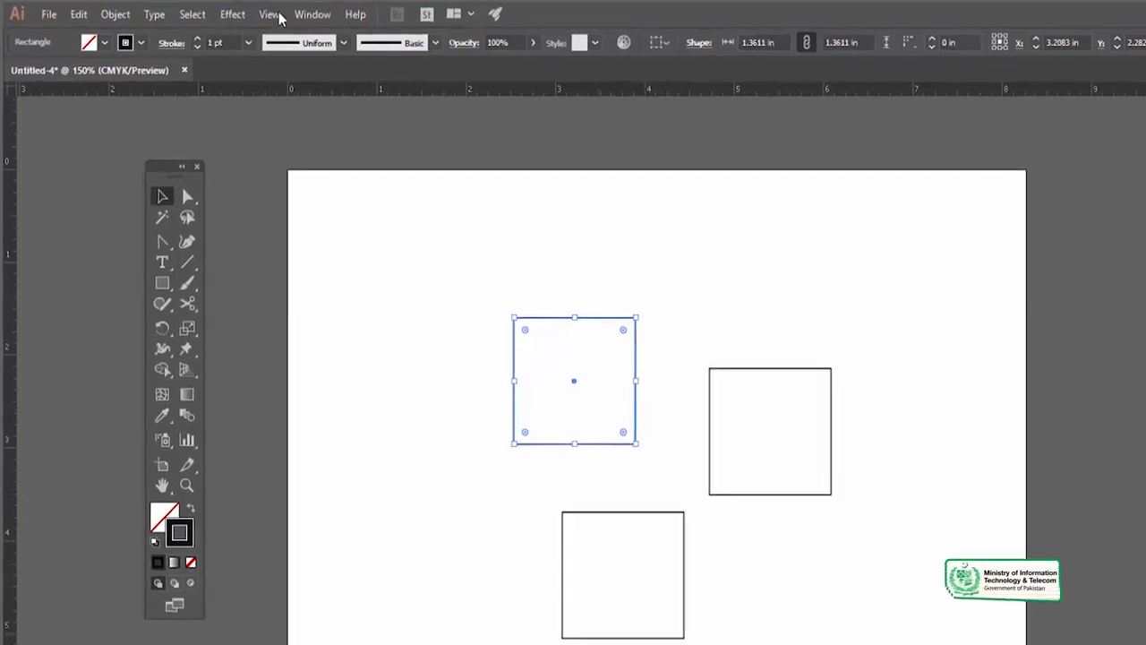
left_click(277, 15)
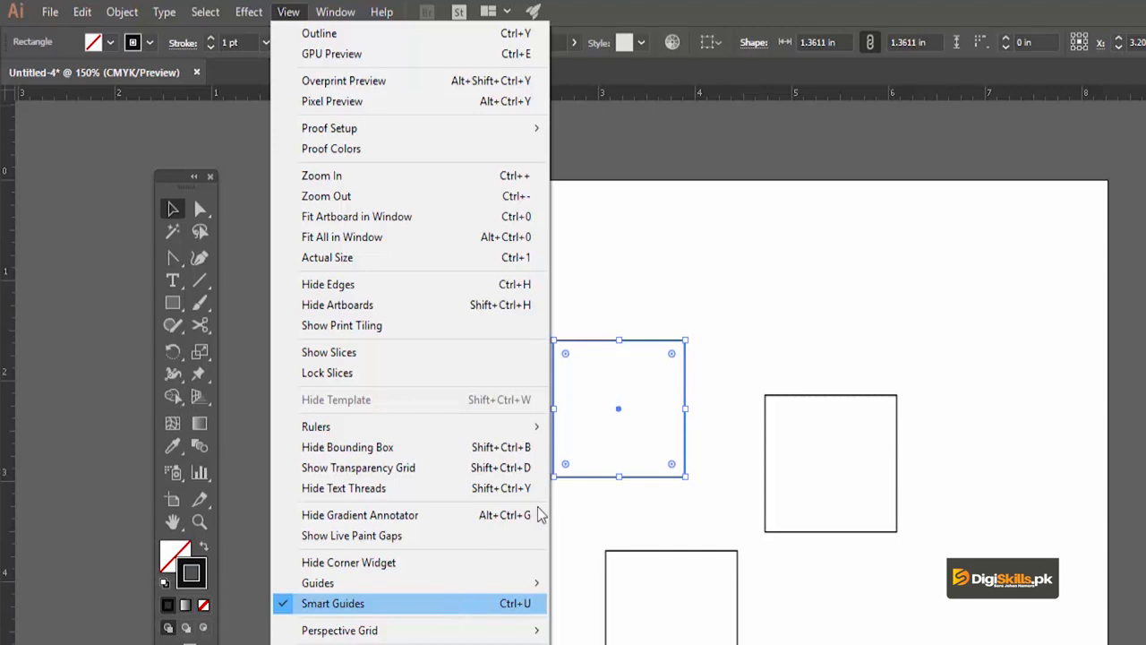
left_click(670, 313)
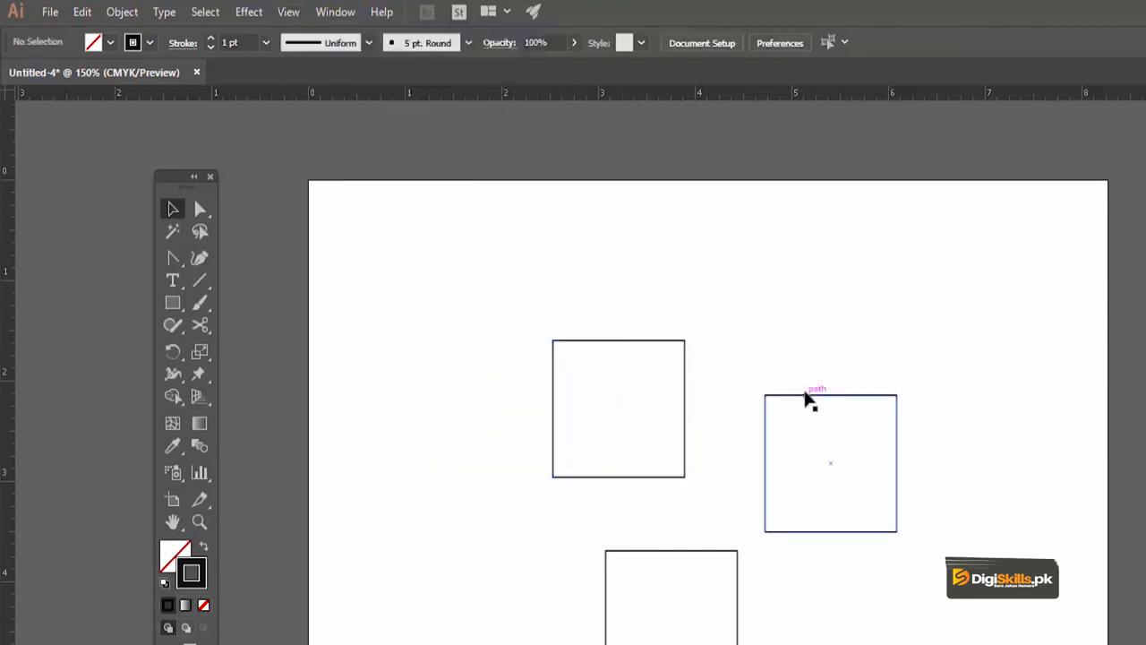
Delete all three squares from the artboard, moving the last one to about X 1.57 in, Y 3.51 in before removing it
left_click(765, 452)
left_click(703, 550)
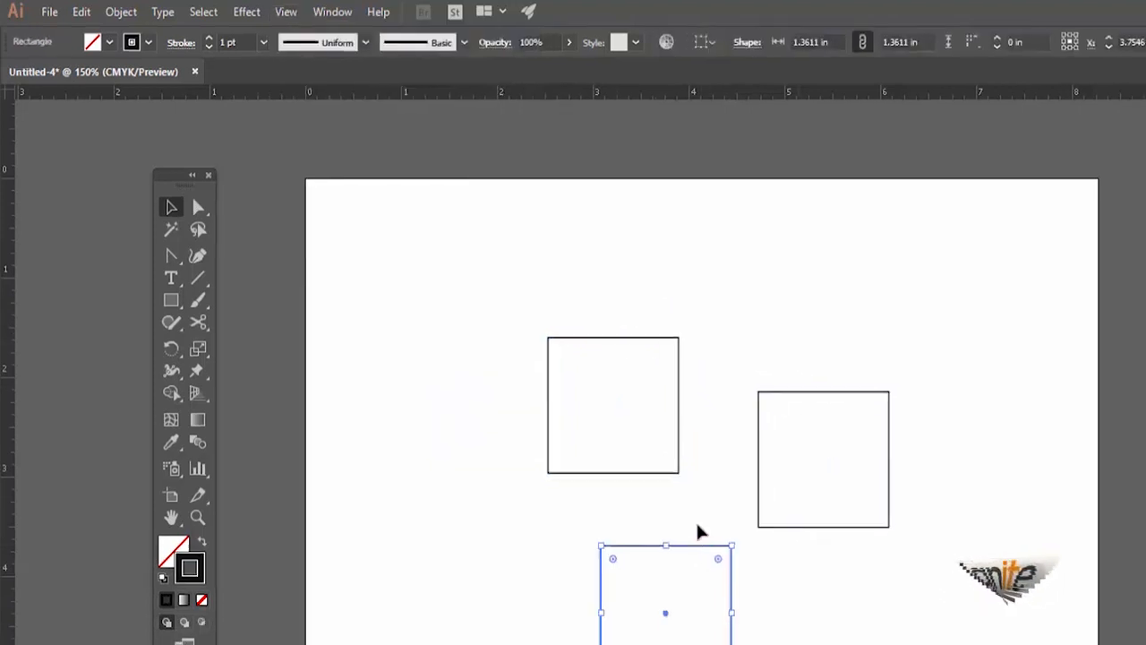
key("Delete")
left_click(771, 399)
key("Delete")
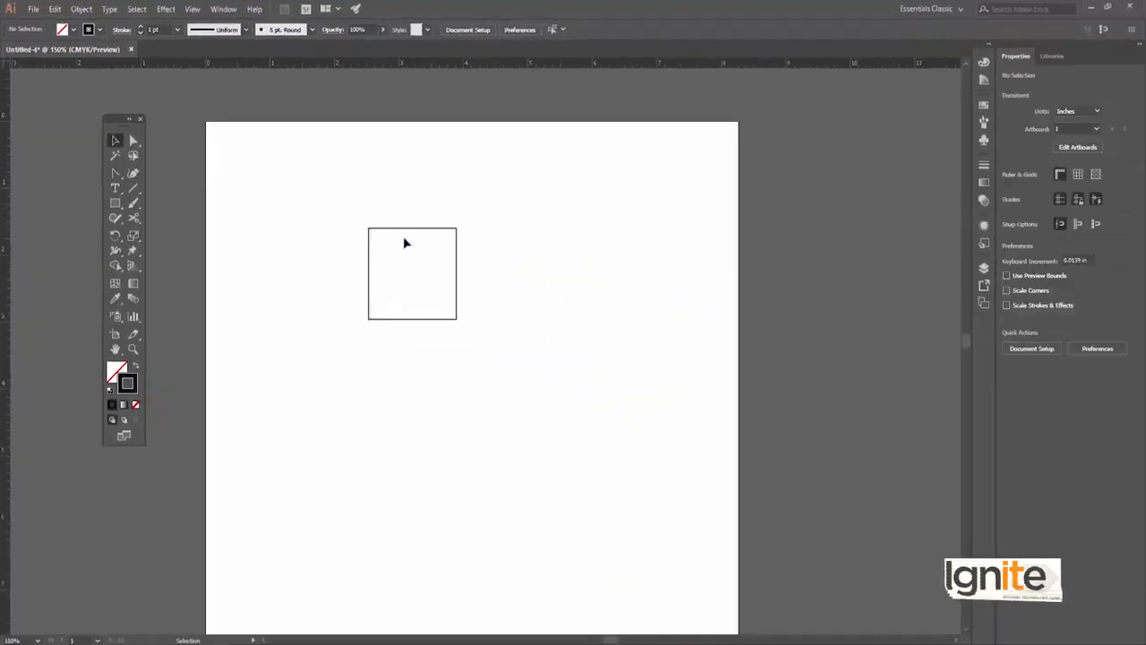
left_click(397, 228)
left_click_drag(398, 229, 293, 314)
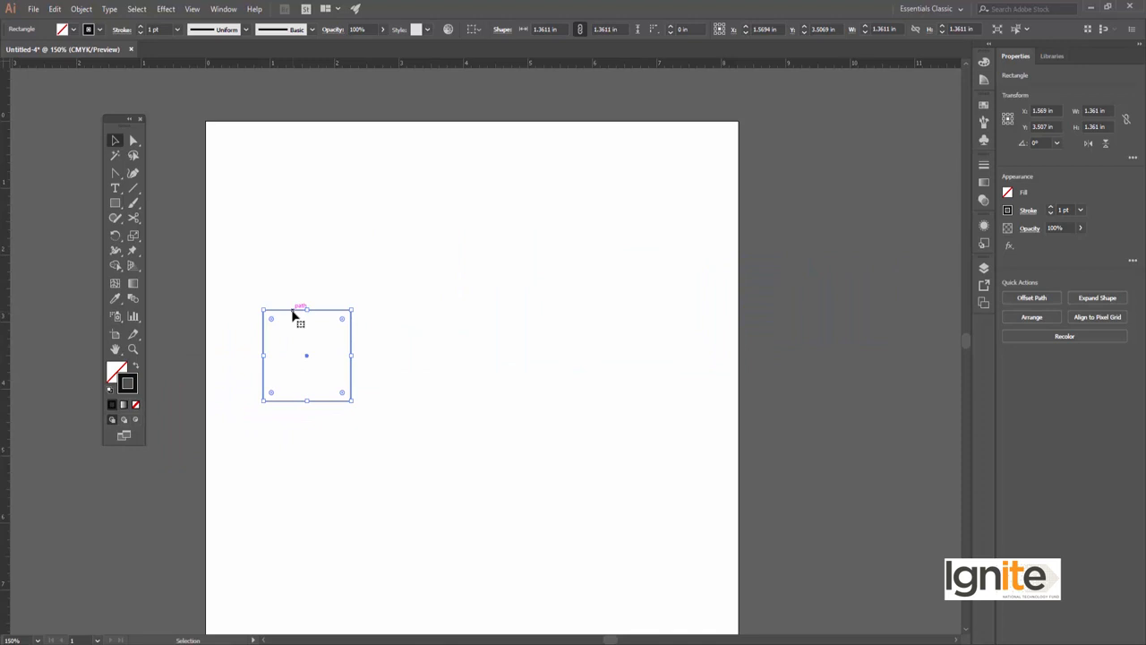
key("Delete")
Show the grid over the empty artboard
left_click(193, 9)
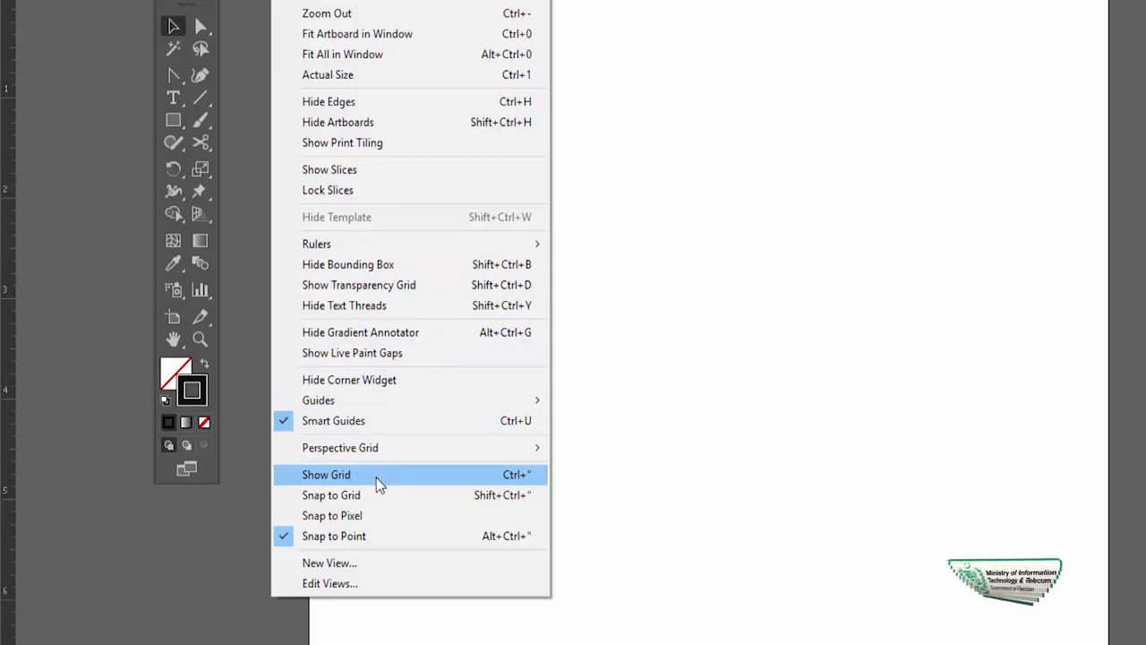
left_click(376, 477)
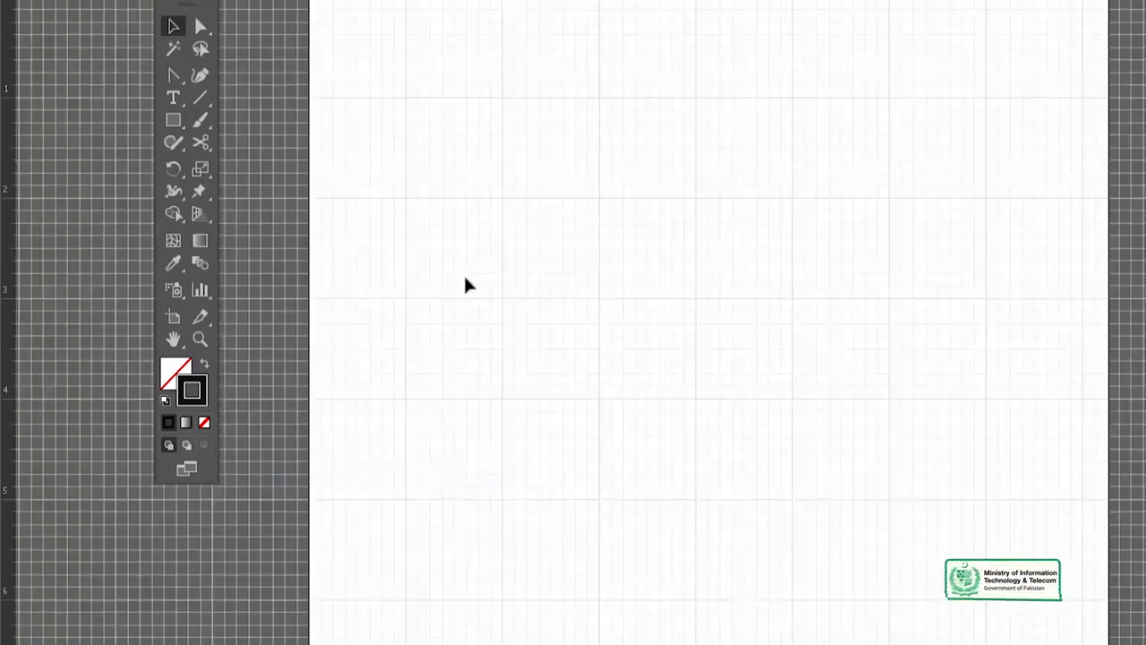
left_click_drag(556, 359, 563, 304)
left_click(599, 329, "ctrl+alt")
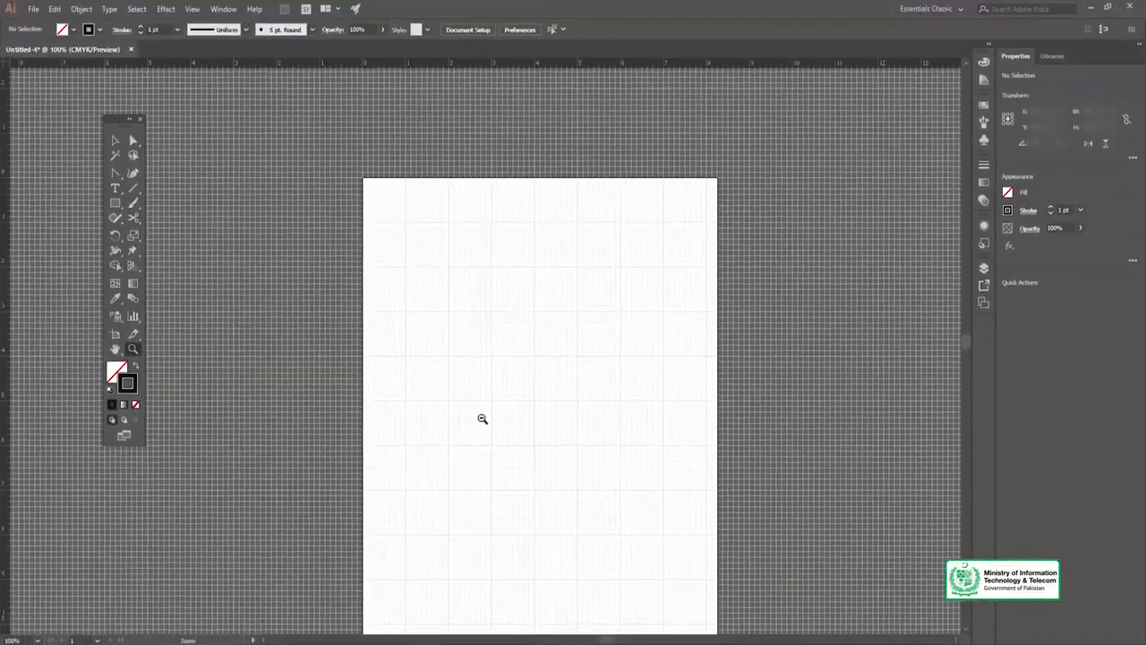
left_click_drag(487, 412, 431, 317)
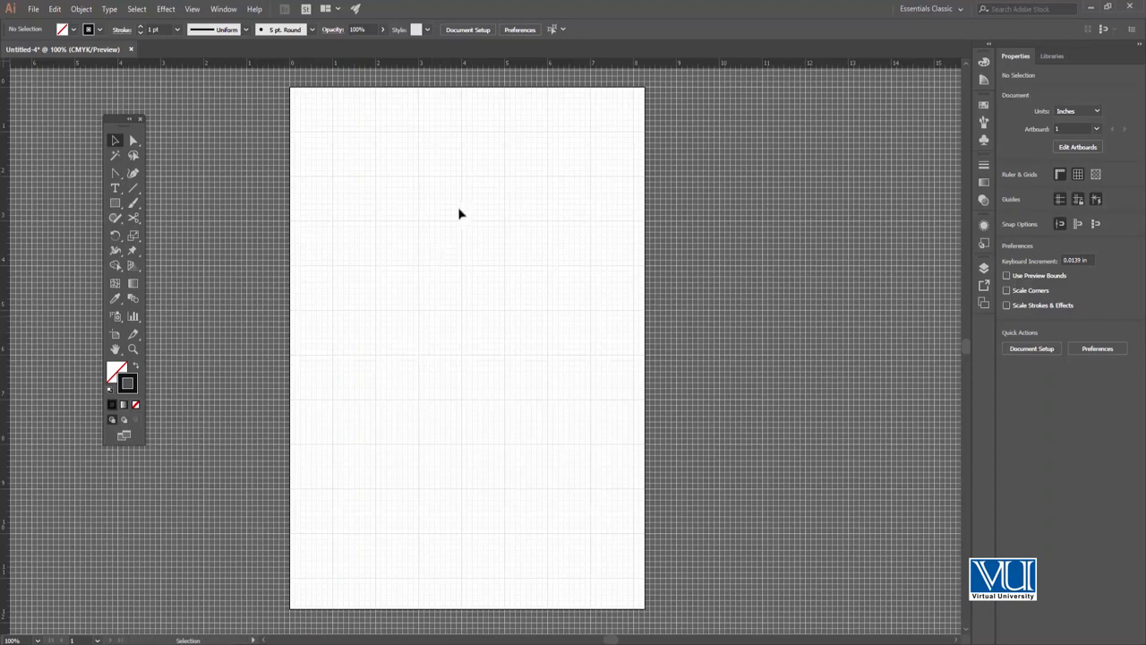
Examine the grid divisions along the whole artboard, both close up and at full-page view
key("z")
left_click(467, 221)
left_click(463, 281)
key("v")
key("space")
left_click_drag(475, 308, 481, 263)
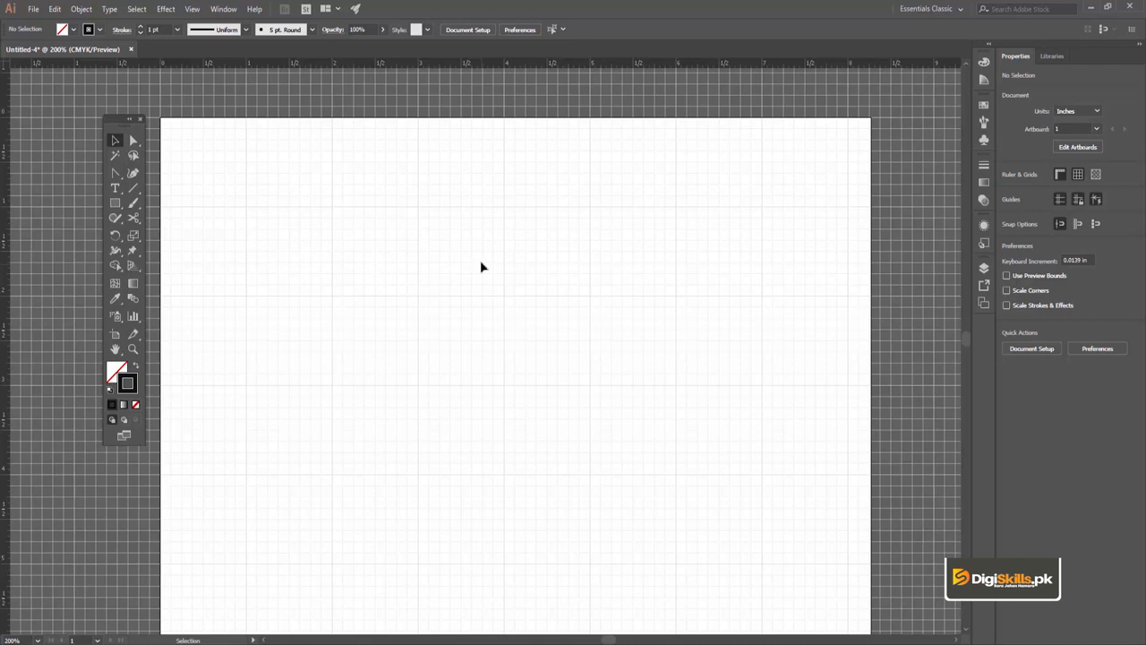
scroll(412, 200, "down", 2)
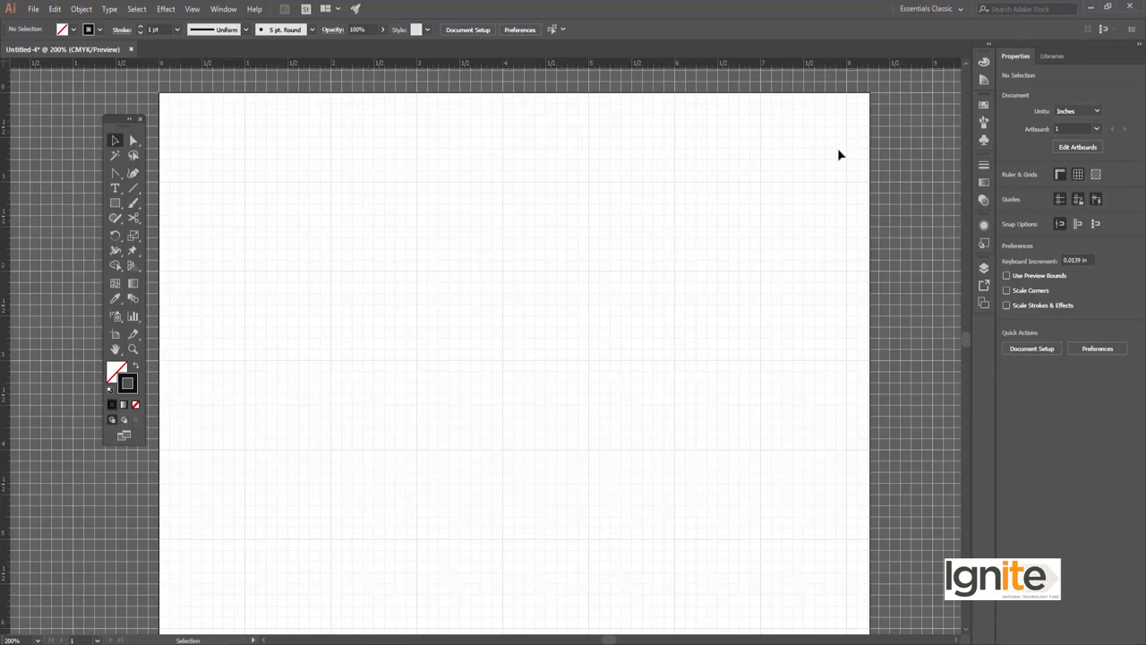
key("space")
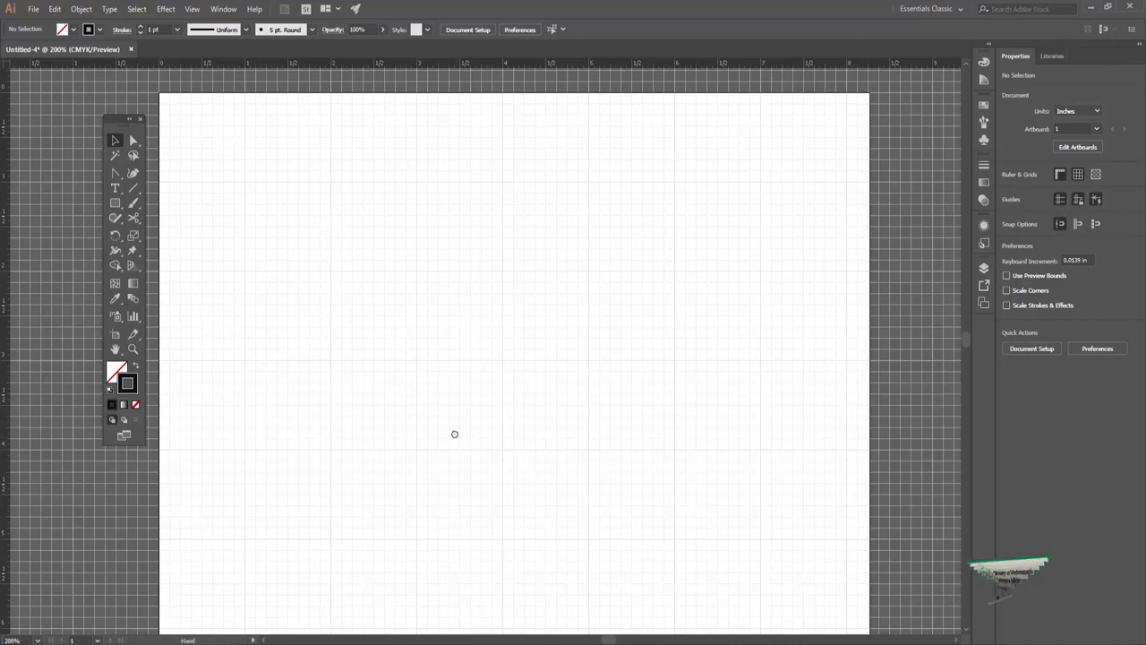
left_click_drag(454, 433, 453, 427)
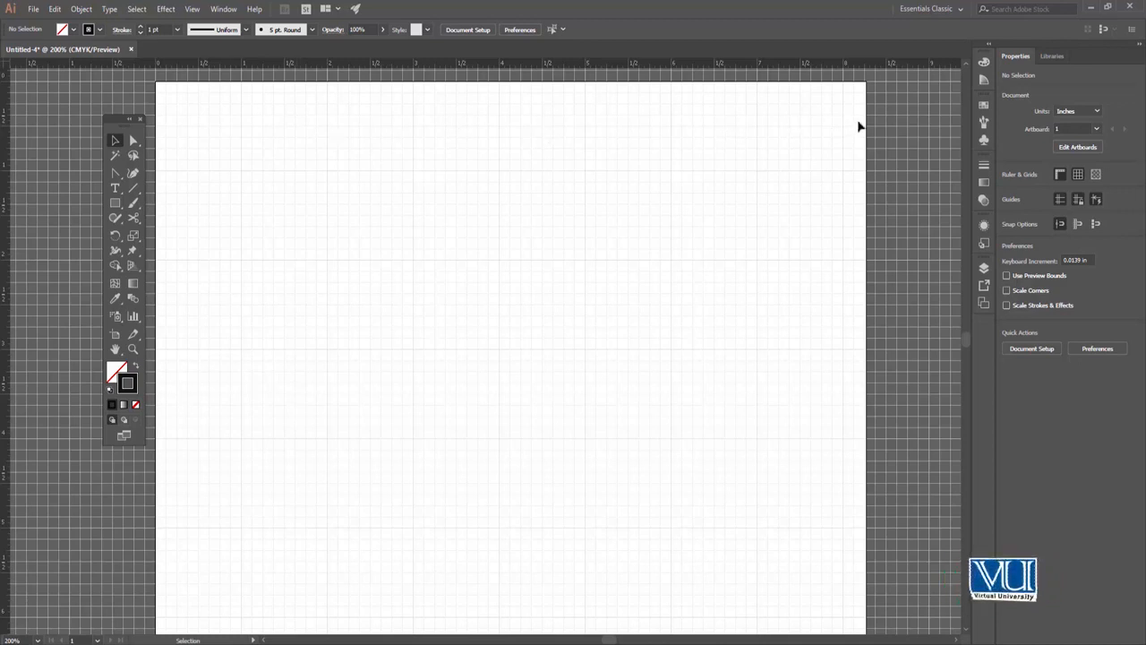
key("space")
left_click_drag(248, 252, 255, 215)
left_click_drag(216, 307, 215, 197)
left_click_drag(238, 348, 248, 211)
left_click_drag(270, 339, 259, 208)
left_click_drag(239, 349, 242, 215)
left_click_drag(237, 339, 229, 316)
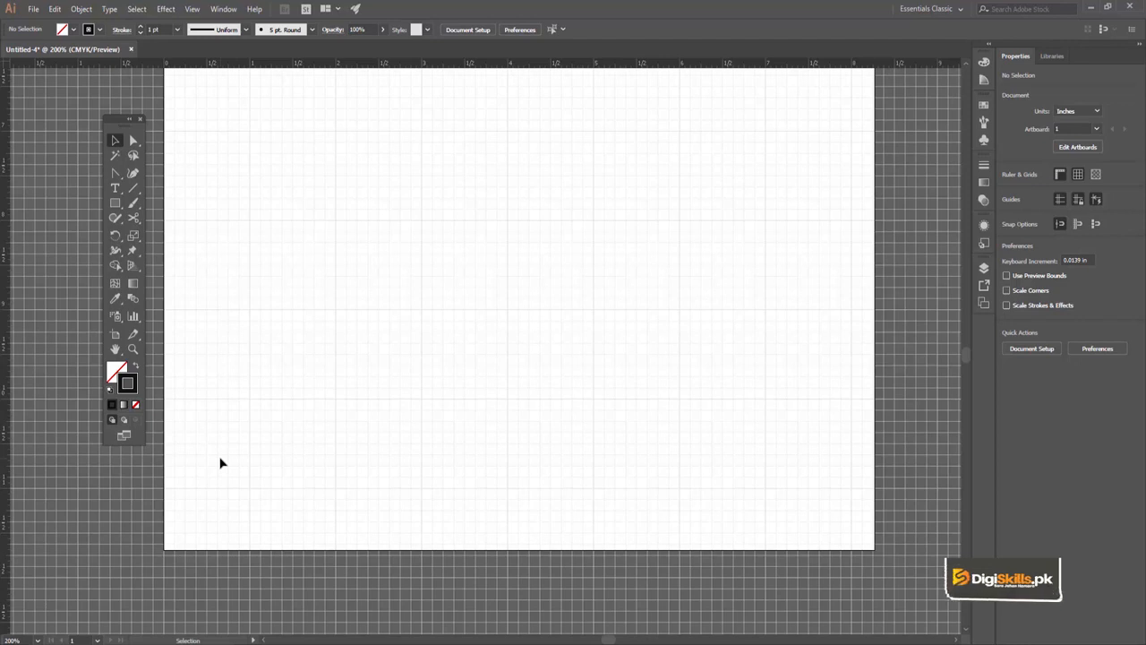
left_click_drag(239, 394, 246, 458)
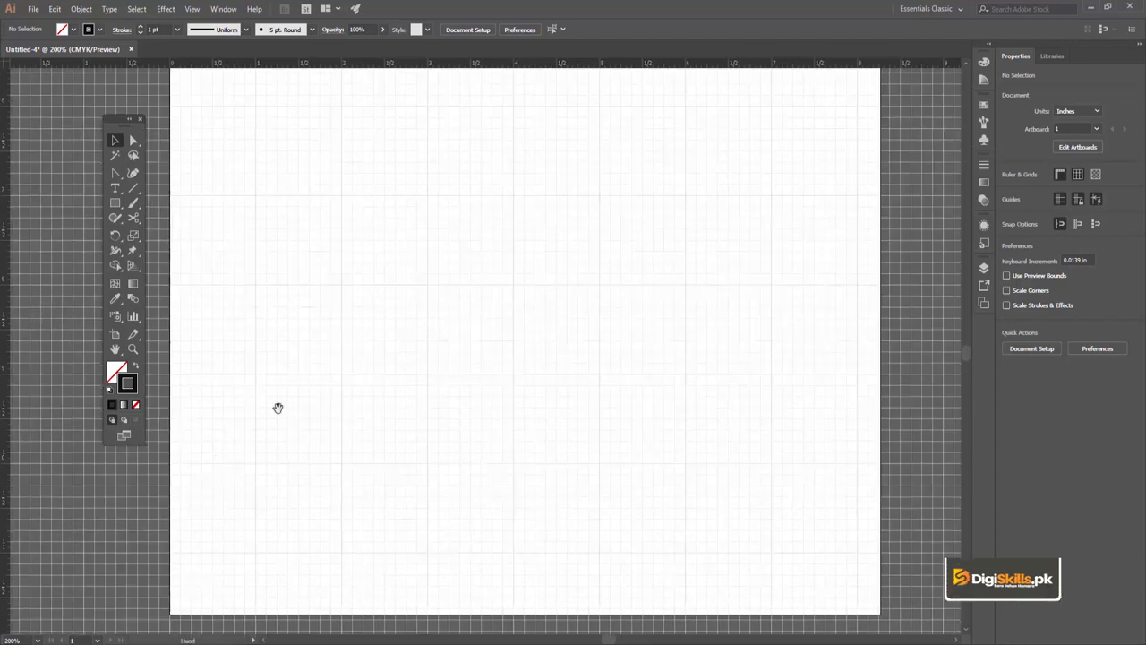
left_click_drag(334, 312, 329, 343)
key("z")
left_click(473, 272, "alt")
left_click(472, 272, "alt")
left_click(504, 328, "alt")
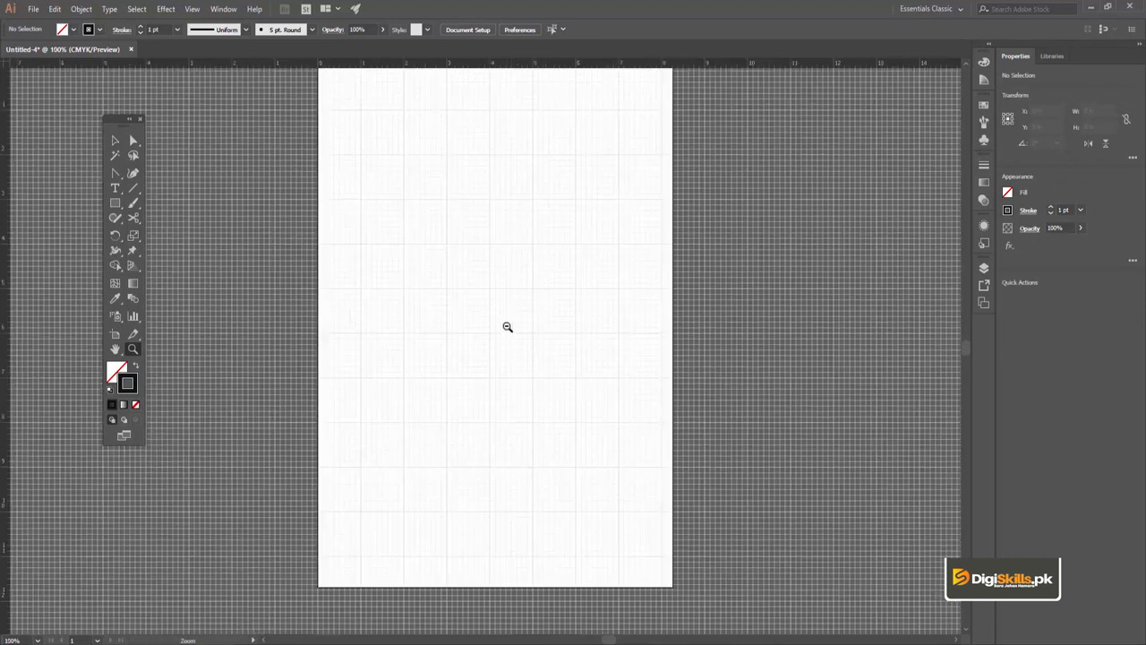
key("v")
left_click_drag(499, 256, 497, 276)
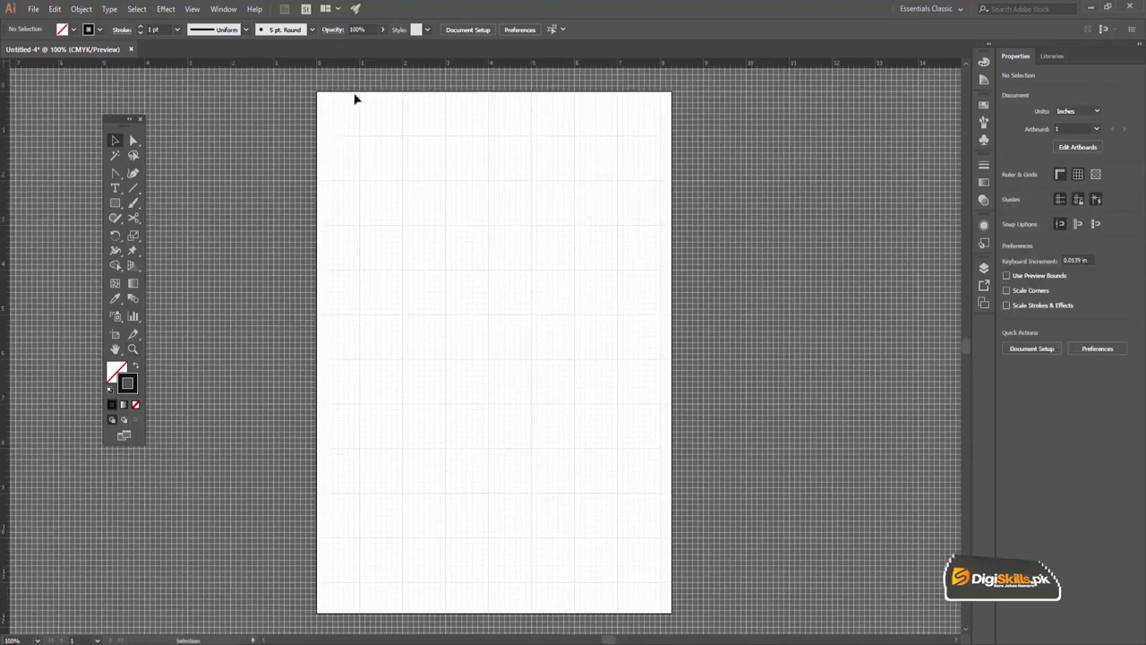
Draw a square of about 1.01 in per side along the grid lines, from 2 in across and 1 in down, and select it
key("z")
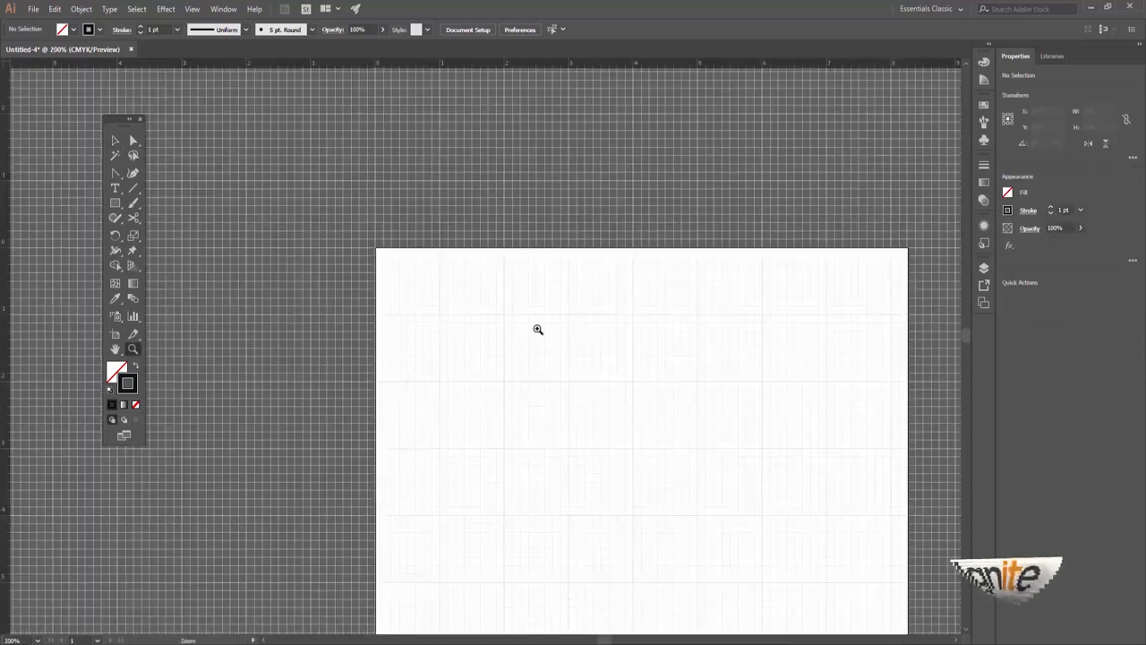
left_click(538, 329)
left_click_drag(563, 376, 469, 271)
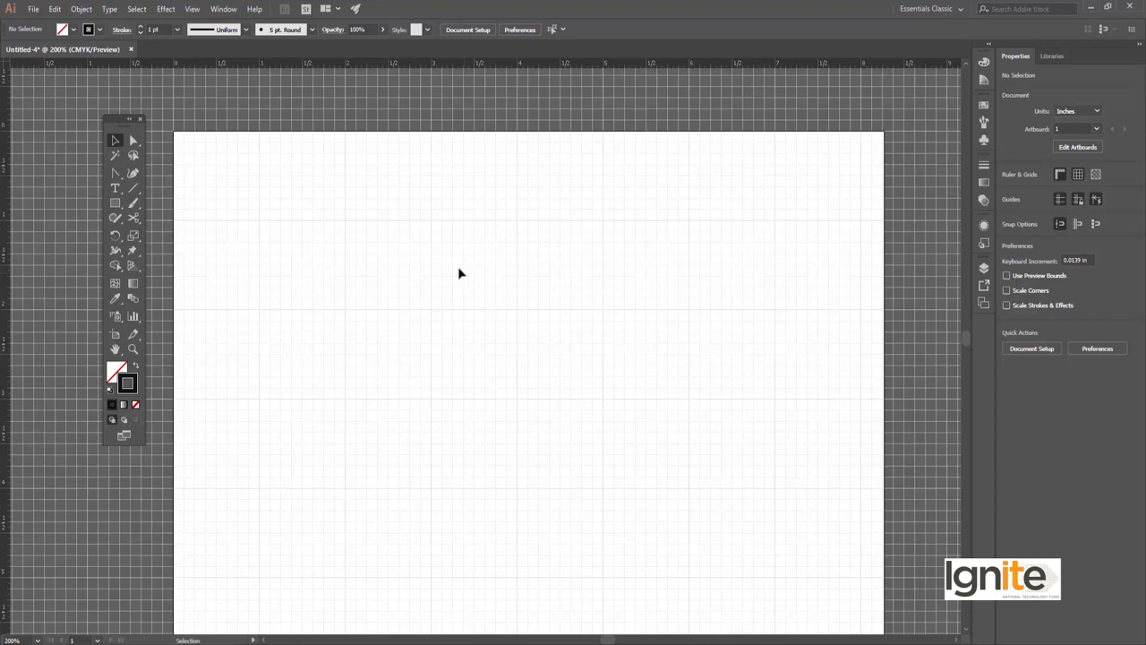
left_click(115, 202)
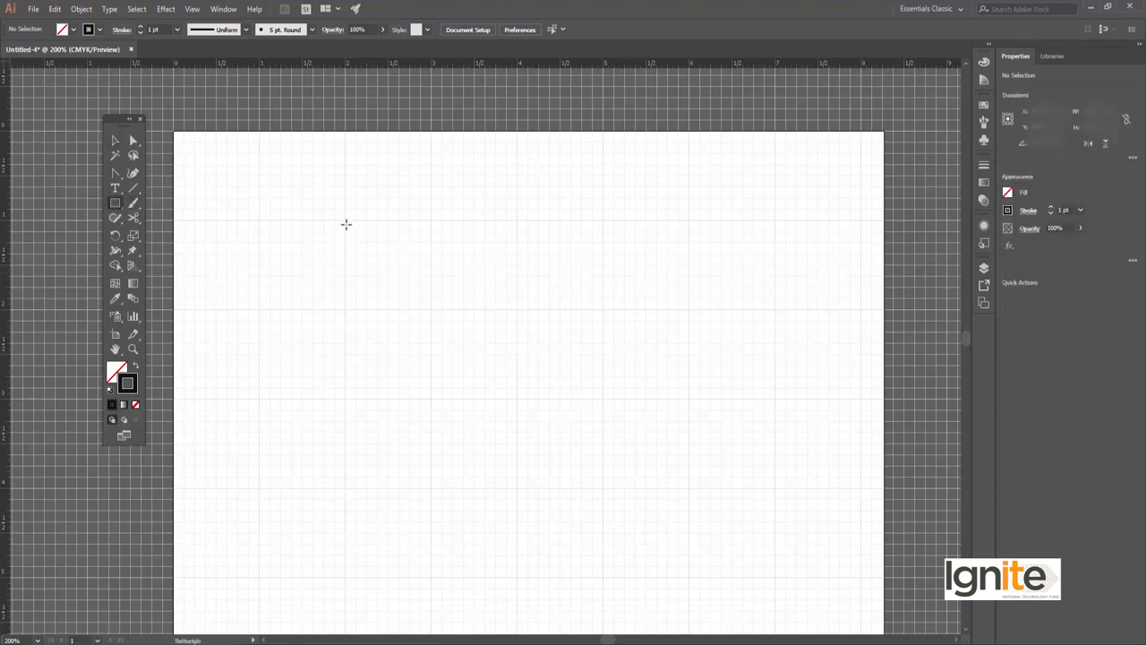
left_click_drag(349, 220, 433, 308)
key("v")
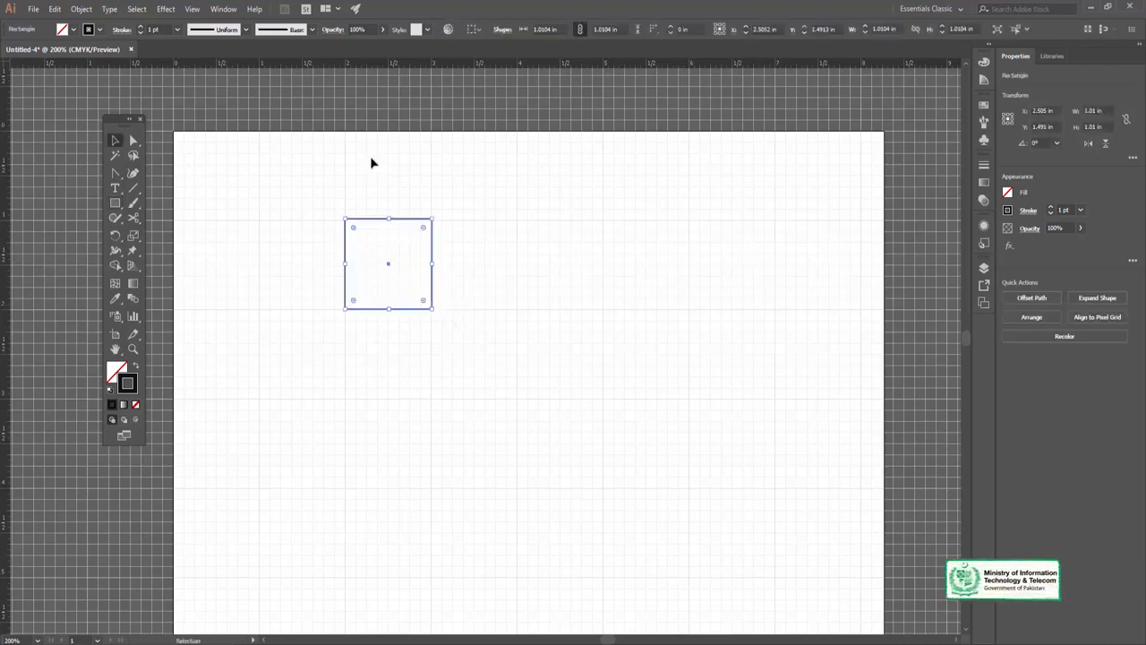
left_click(373, 229)
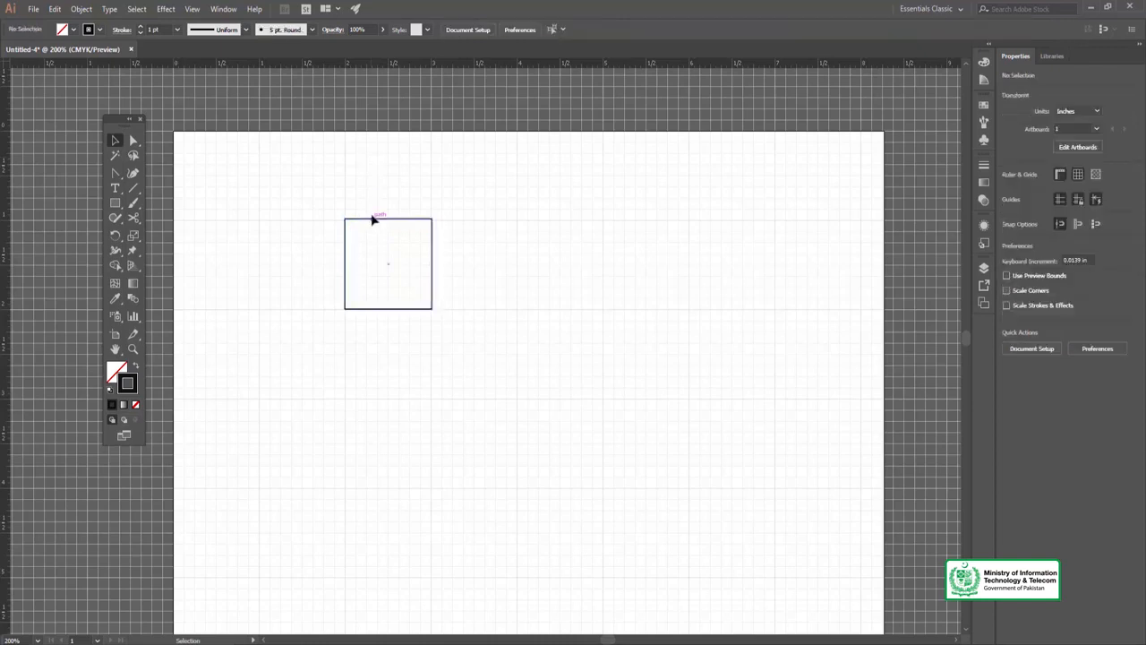
left_click(373, 220)
Create an overlapping rectangle with exact dimensions of 1.0104 in by 1.0104 in, and undo it
left_click(115, 202)
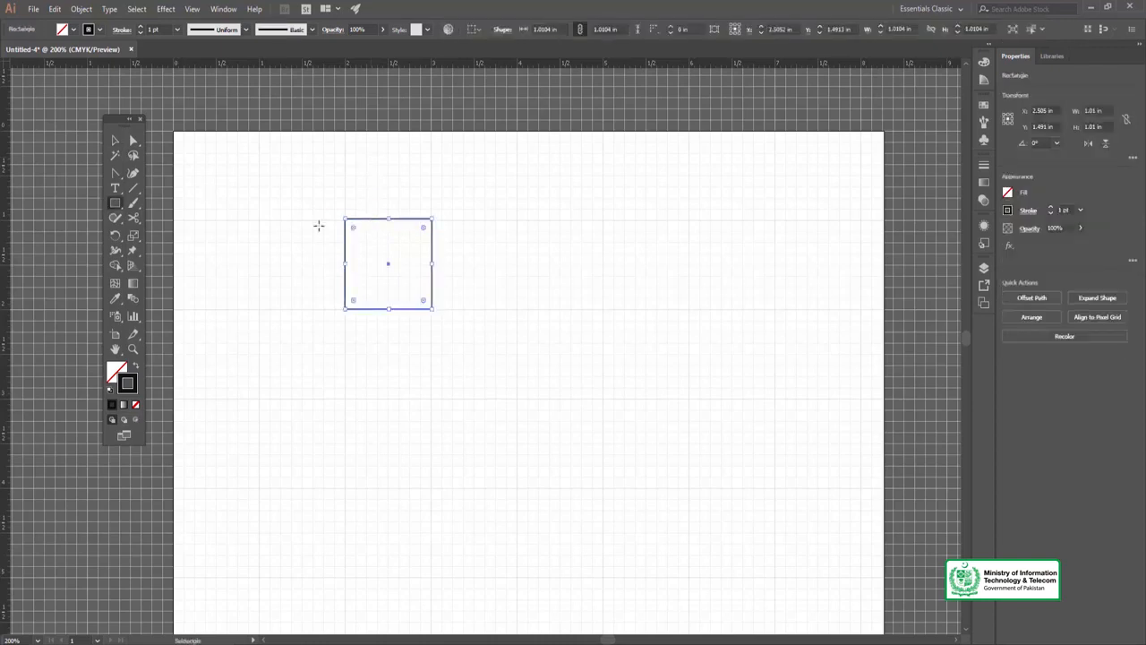
left_click(370, 231)
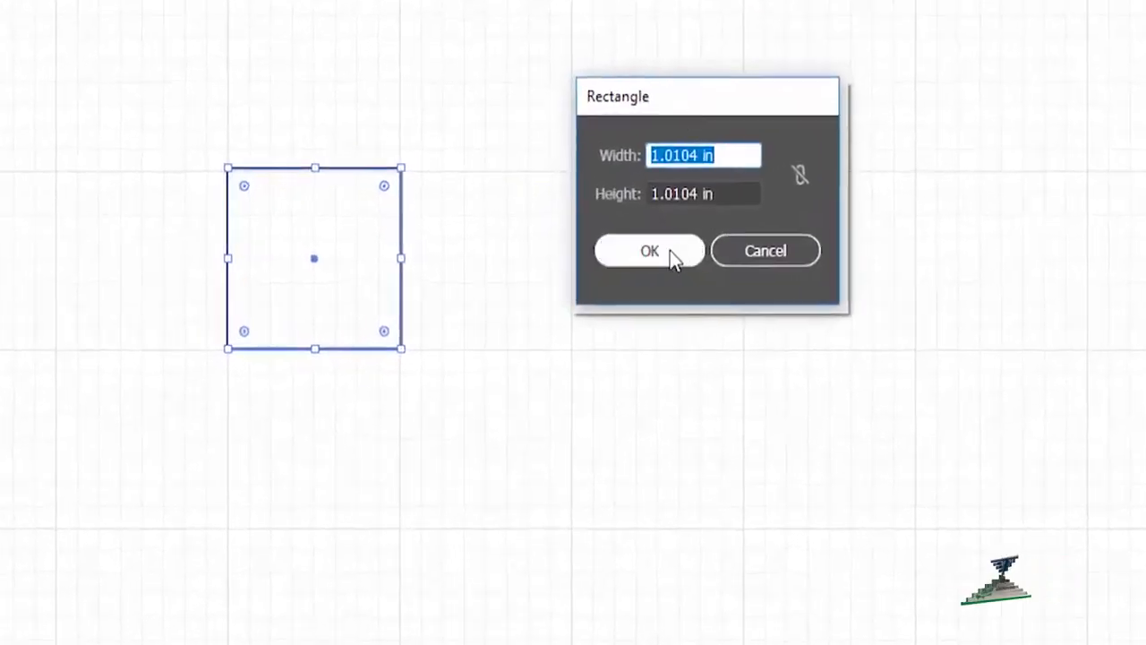
left_click(665, 254)
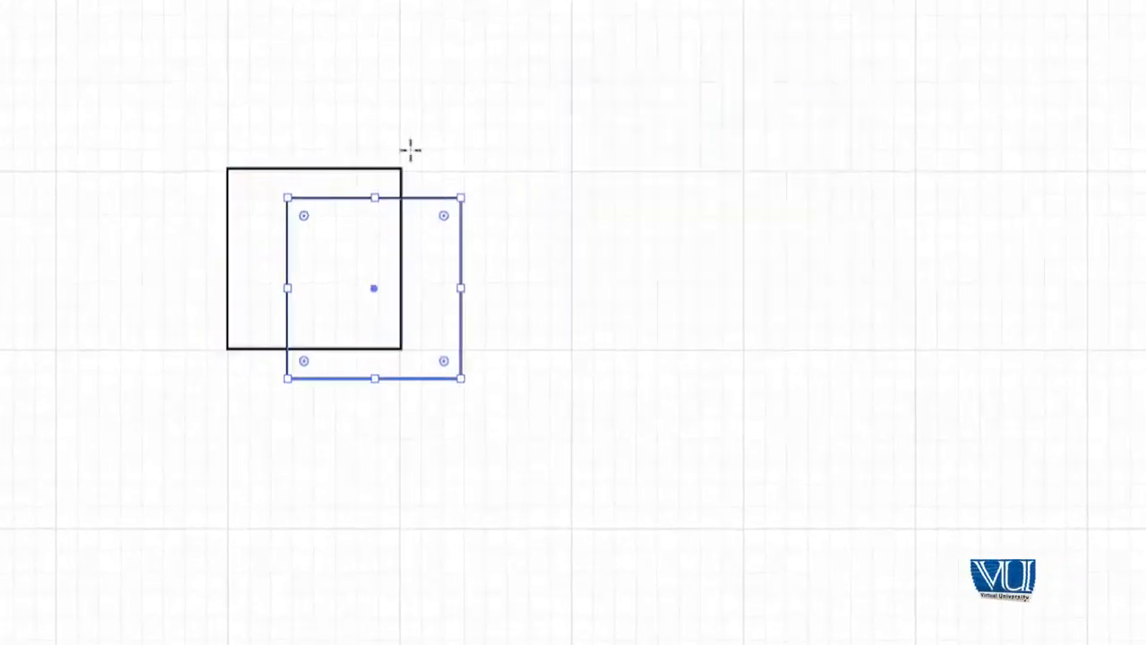
key("v")
left_click(371, 81)
key("ctrl+z")
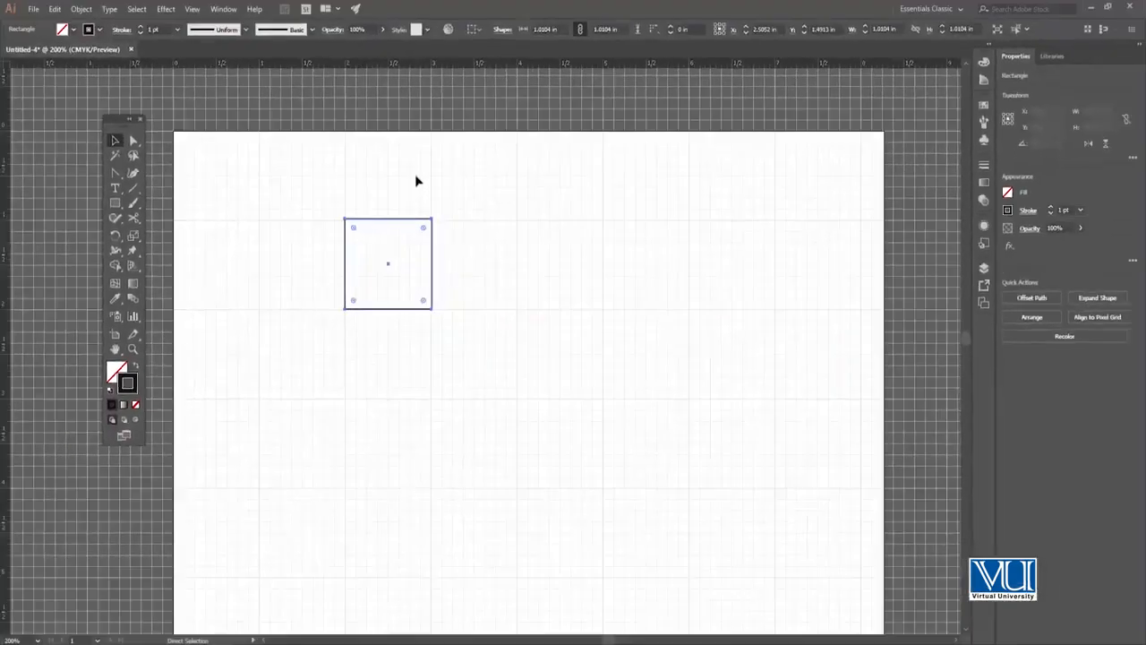